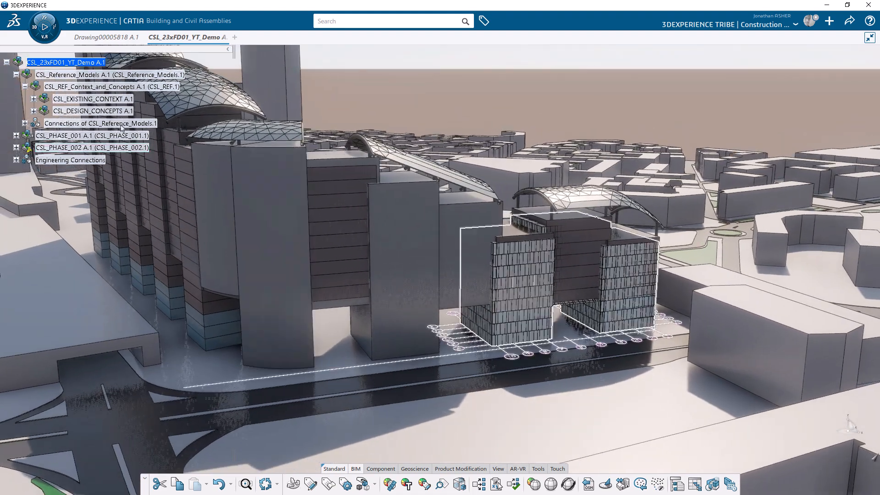
- Hide the CSL_DESIGN_CONCEPTS product and switch to the open CSL_PHASE_002 model
right_click(100, 113)
click(112, 145)
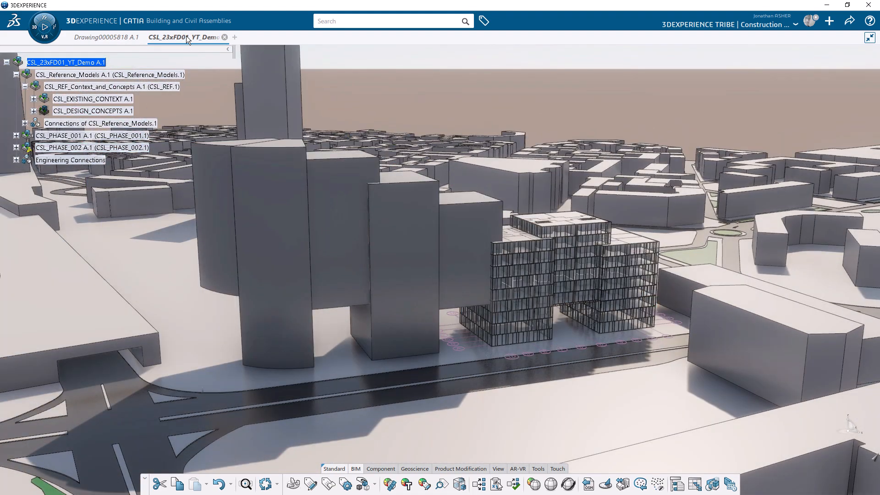
mouse_move(186, 36)
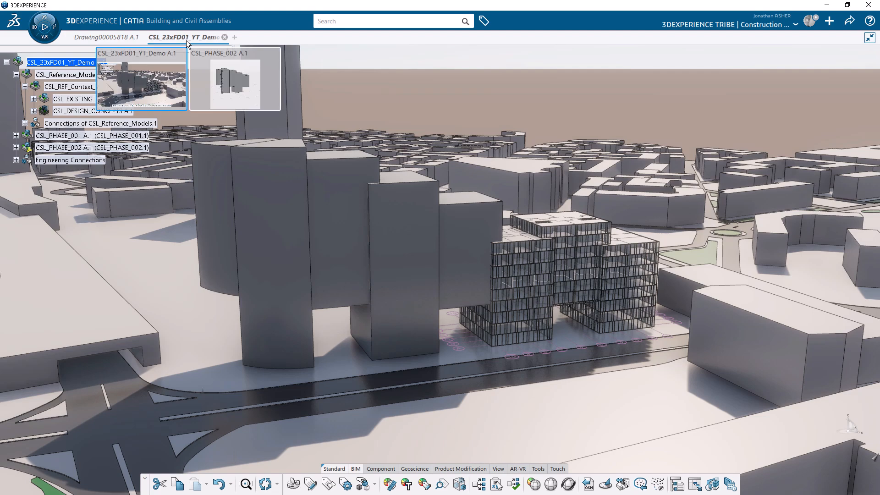
click(203, 95)
middle_drag(271, 209, 216, 365)
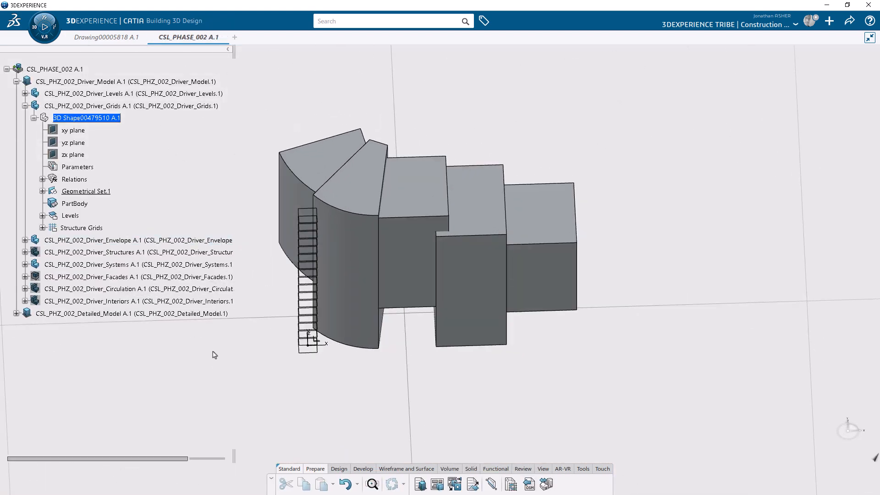
- Look through the levels of the Driver_Grids shape and expand Geometrical Set.1 to expose its absolute axis system
click(43, 215)
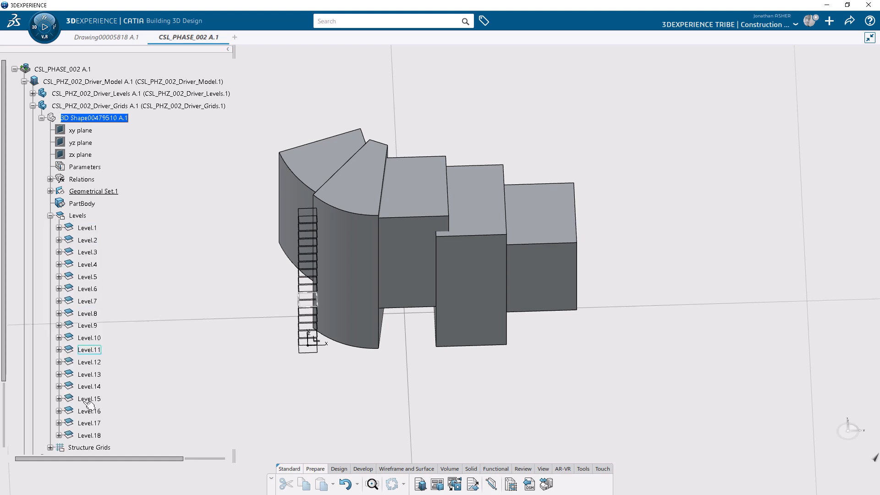
click(55, 215)
double_click(86, 192)
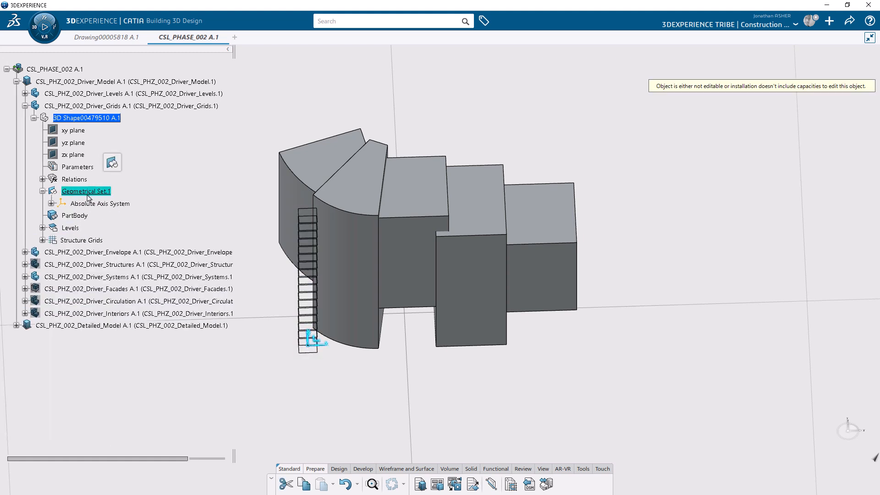
middle_drag(312, 357, 535, 338)
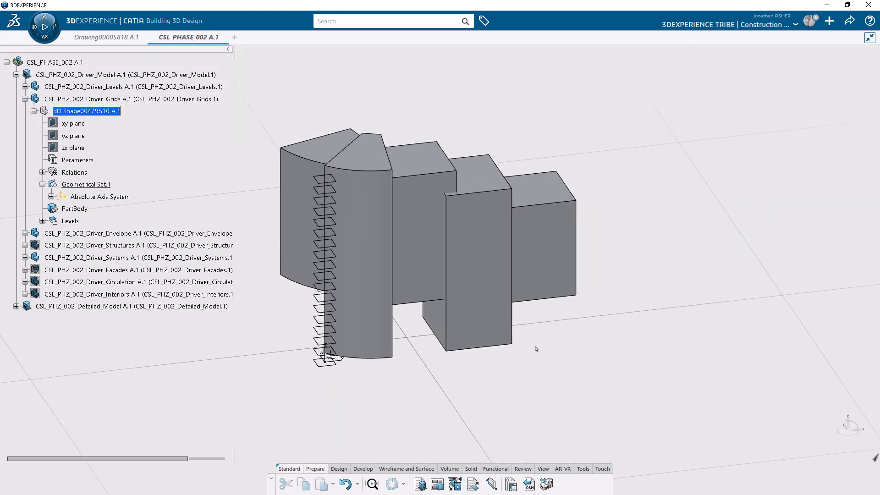
- Start a Reference Planes Grid and set the first-direction offsets of lines B to E to 4000 mm
click(359, 468)
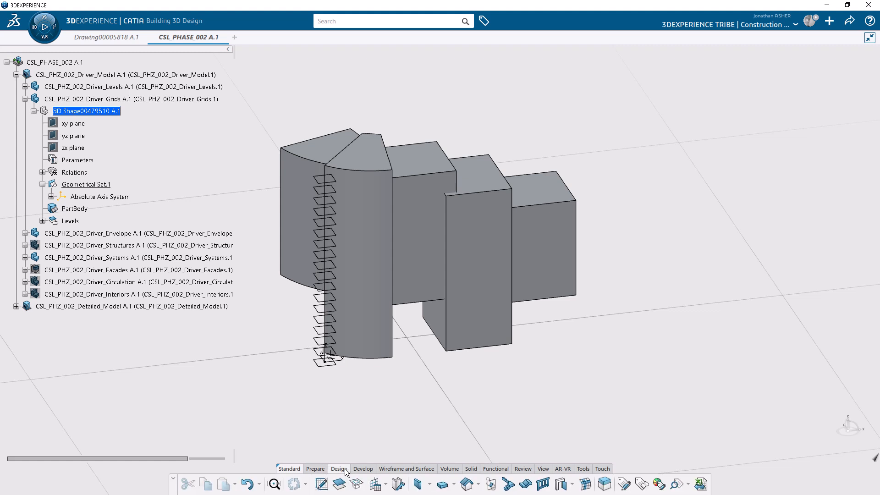
click(375, 485)
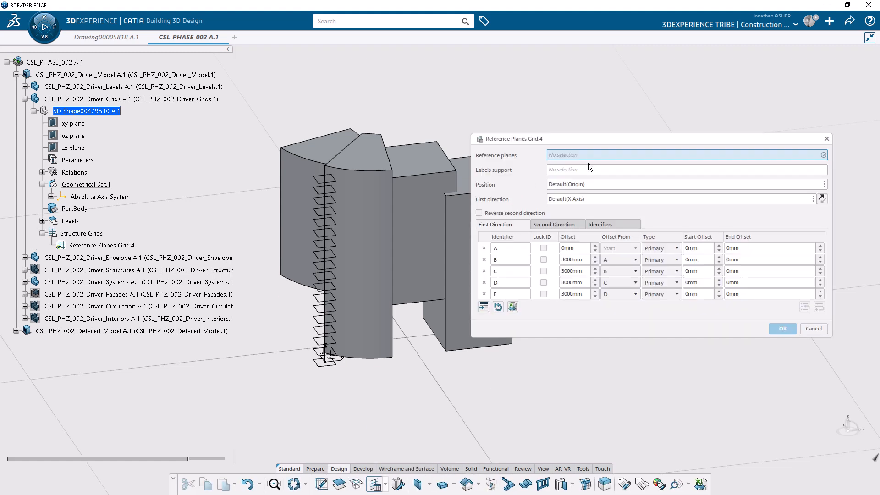
click(561, 223)
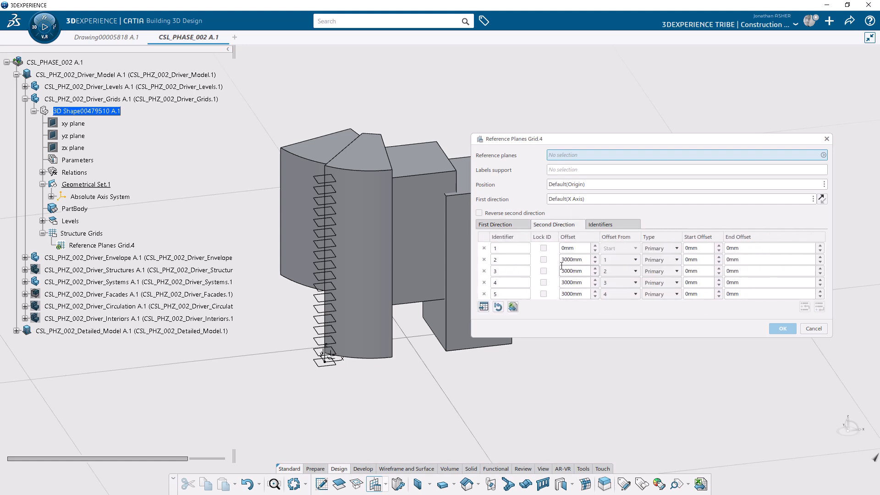
click(515, 225)
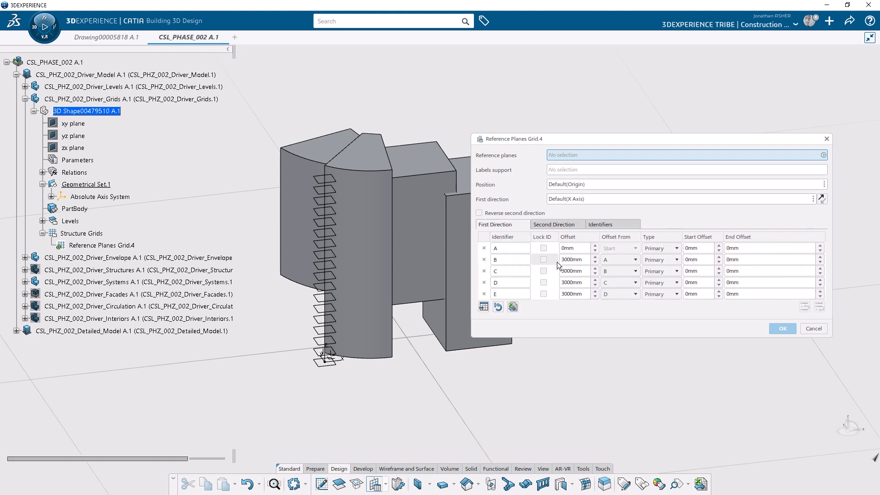
text(4)
- Assign all the levels as the grid's reference planes and position the grid on the Absolute Axis System
click(80, 222)
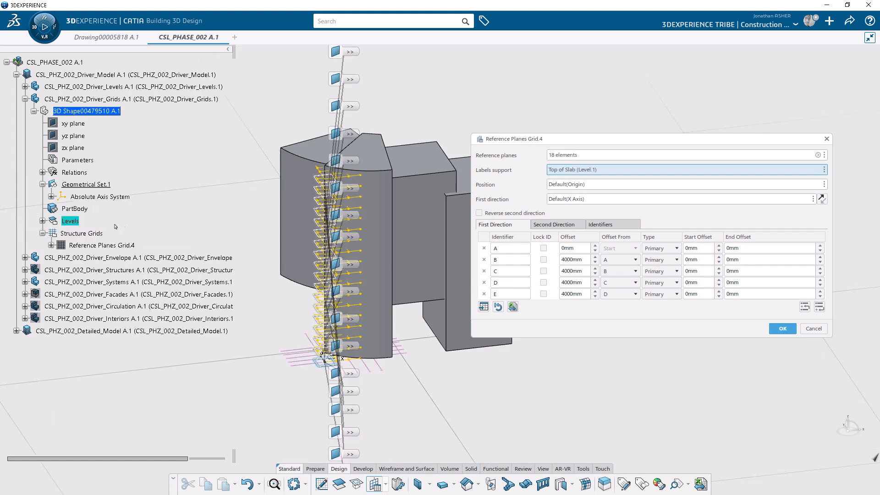
click(557, 186)
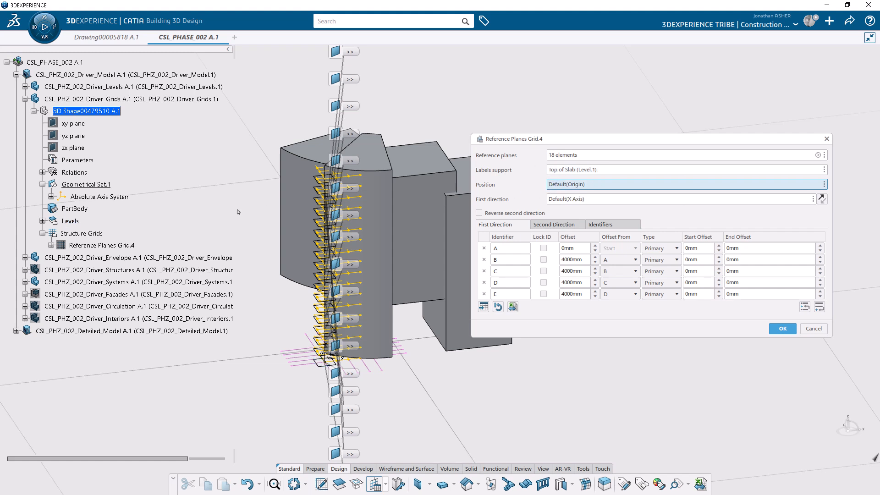
click(115, 198)
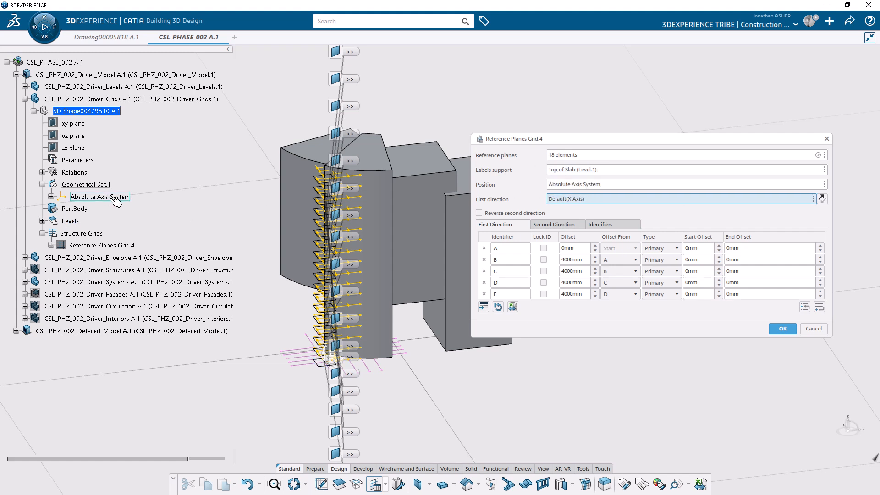
- Set the second-direction offsets of grid lines 2 to 5 to 5000 mm
double_click(506, 293)
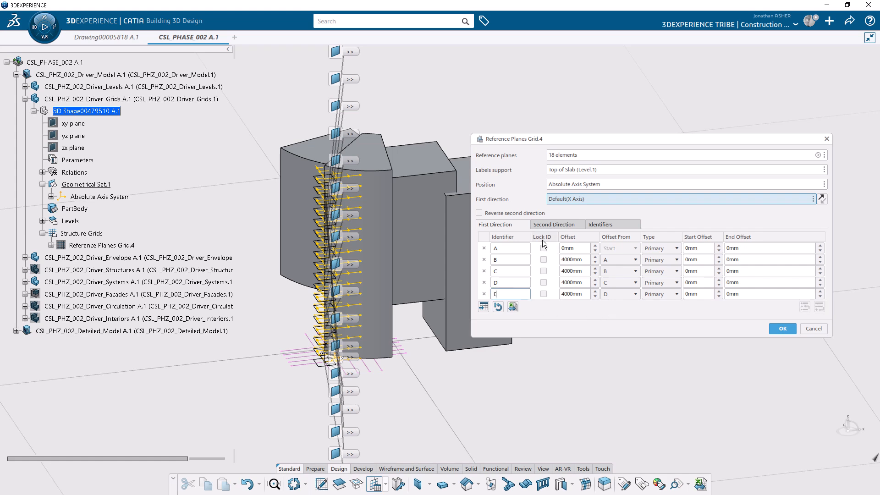
click(553, 227)
middle_drag(330, 222, 326, 373)
middle_drag(369, 277, 359, 331)
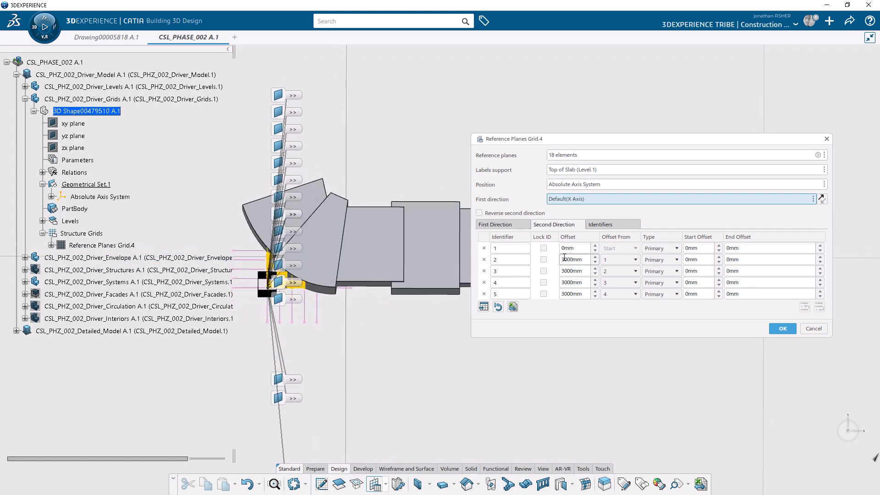
drag(564, 259, 563, 294)
text(555)
text(5)
middle_drag(356, 270, 431, 241)
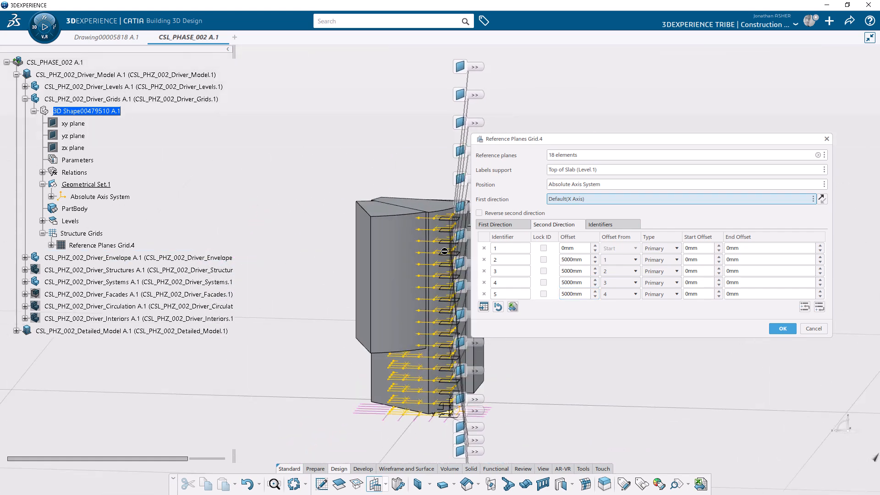
- Insert one more primary grid line at 5000 mm spacing after line 5 in the second direction
click(815, 308)
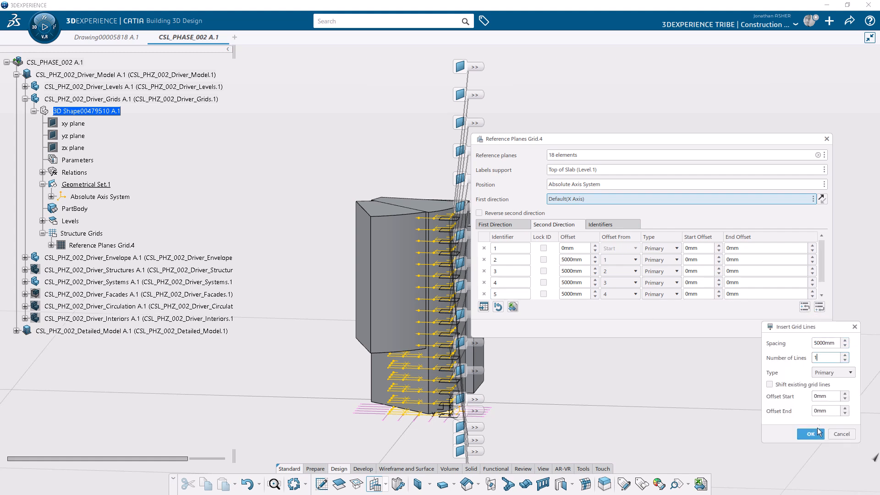
click(810, 433)
middle_drag(316, 408, 423, 362)
- Insert additional first-direction grid lines F to Z after line E at 3000 mm spacing
click(516, 224)
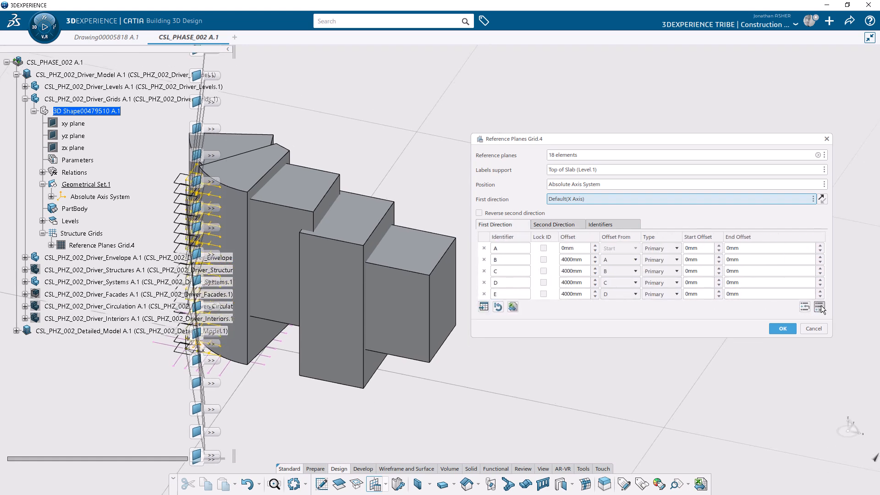
click(820, 307)
click(815, 343)
click(810, 448)
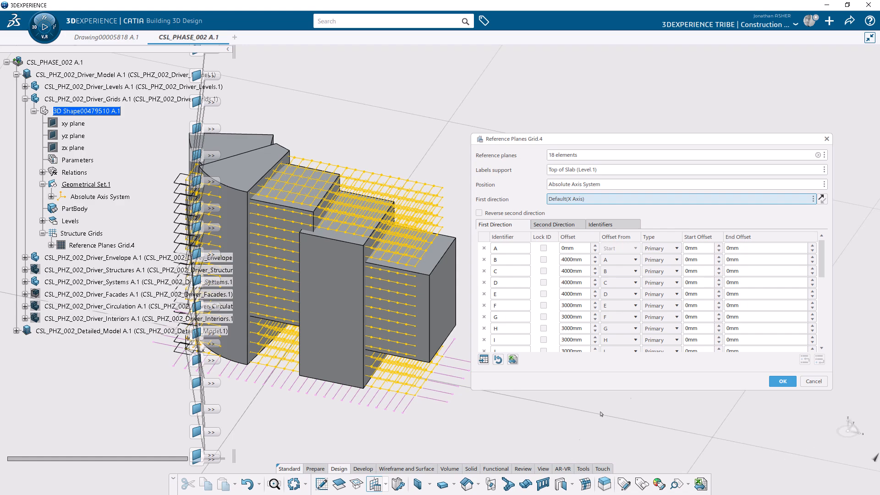
scroll(825, 316, down, 5)
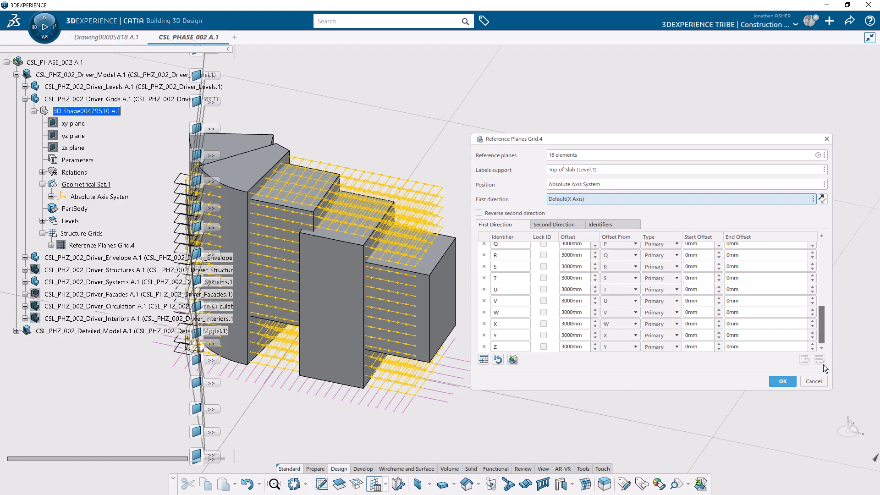
- Open the first-direction table in Excel, fill the 4000mm offset down column D to line Z, then save and close the workbook
middle_drag(436, 402, 384, 419)
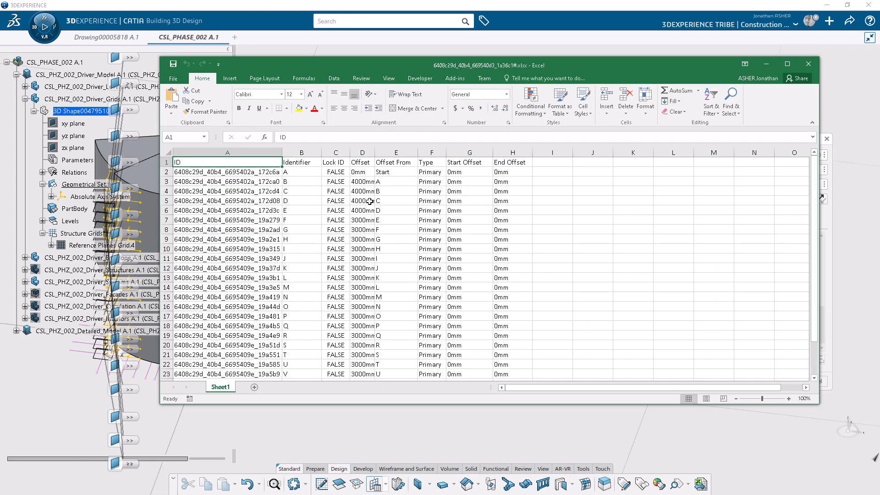
drag(369, 201, 365, 364)
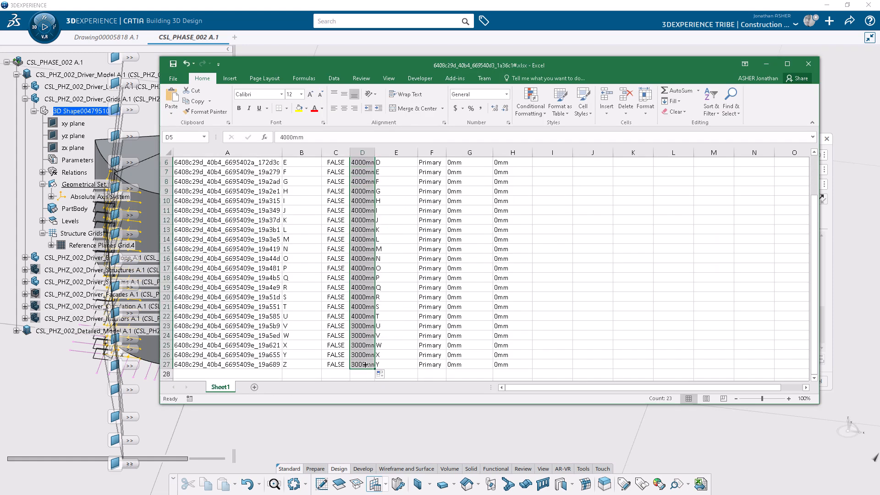
click(364, 357)
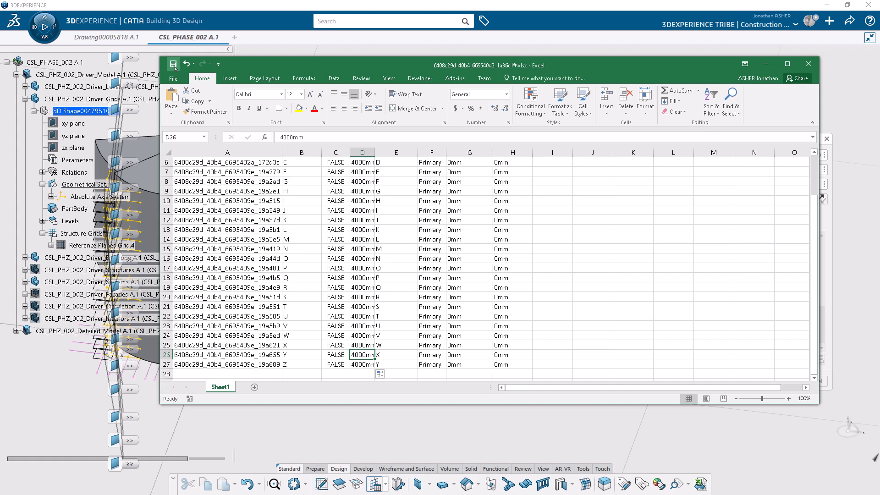
click(806, 65)
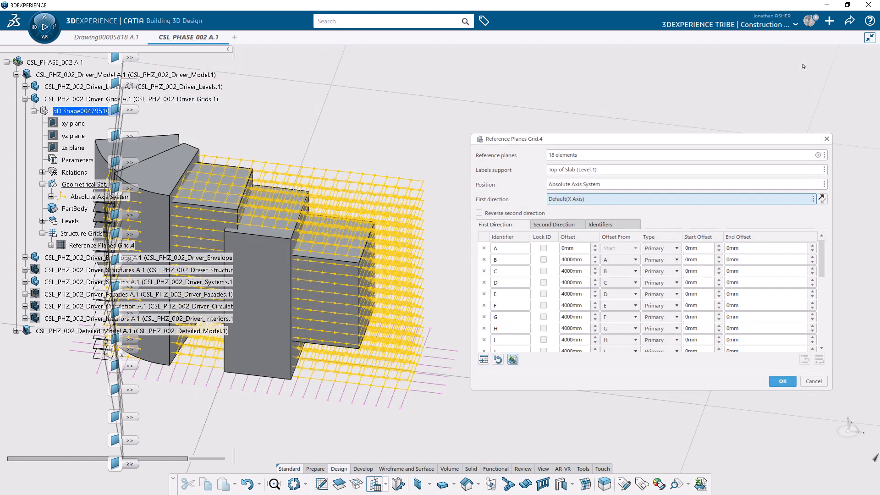
- Check the first-direction offsets down to line Z and finish creating the reference planes grid
drag(823, 249, 820, 338)
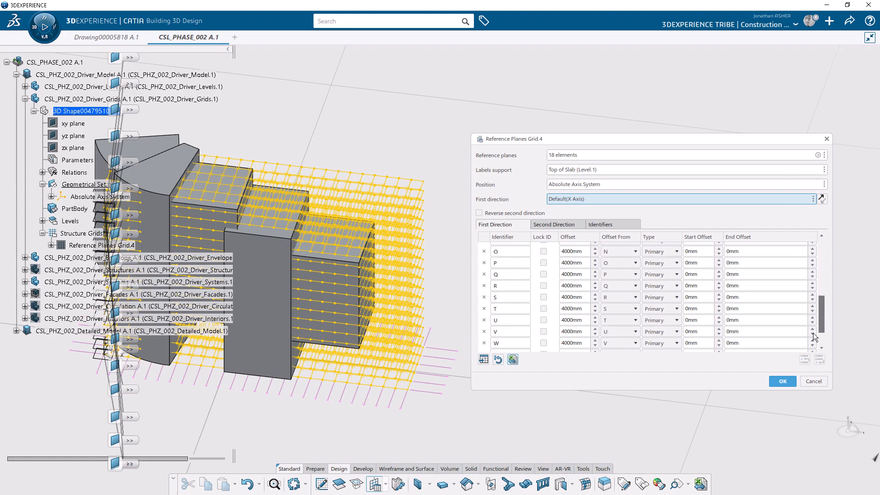
middle_drag(347, 167, 438, 220)
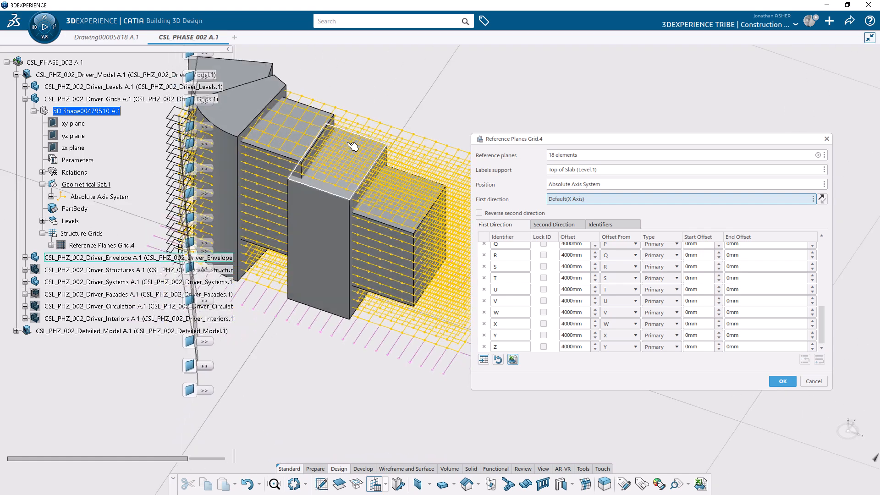
click(778, 380)
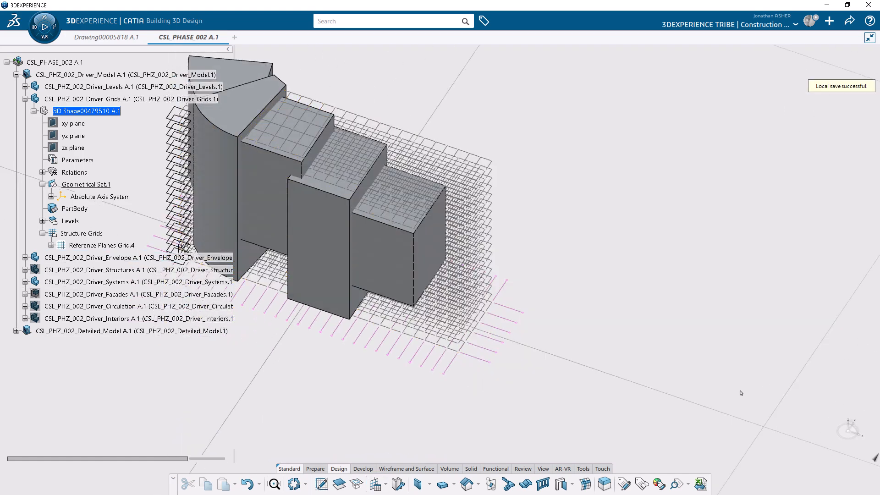
- Select the labels of all numbered and lettered grid lines and set their font size to 1500 mm
click(517, 311)
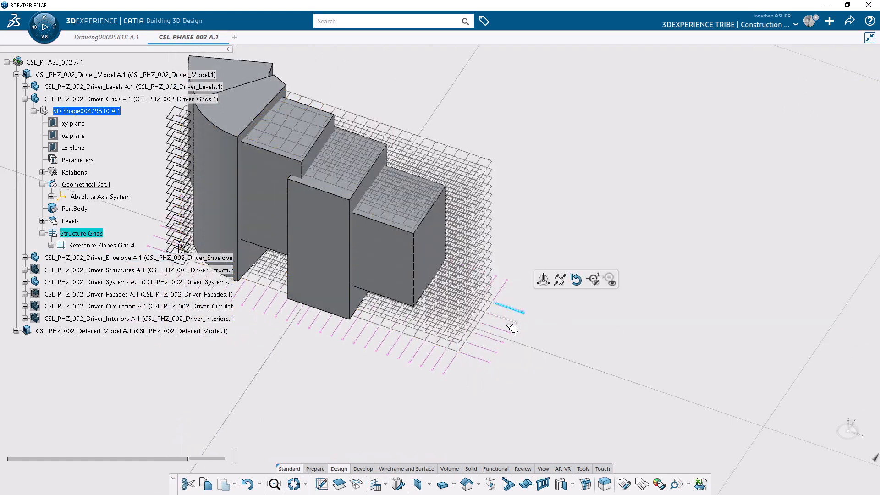
ctrl+click(511, 321)
ctrl+click(506, 330)
ctrl+click(499, 341)
ctrl+click(491, 350)
ctrl+click(485, 360)
ctrl+click(451, 362)
ctrl+click(439, 359)
ctrl+click(427, 357)
ctrl+click(415, 355)
ctrl+click(404, 351)
ctrl+click(386, 347)
ctrl+click(375, 344)
ctrl+click(364, 341)
ctrl+click(353, 338)
ctrl+click(341, 334)
ctrl+click(330, 330)
ctrl+click(318, 327)
ctrl+click(301, 322)
ctrl+click(290, 316)
ctrl+click(279, 311)
middle_drag(273, 313, 395, 355)
ctrl+click(391, 350)
ctrl+click(379, 346)
ctrl+click(369, 342)
ctrl+click(359, 335)
ctrl+click(349, 331)
ctrl+click(337, 327)
ctrl+click(325, 324)
ctrl+click(314, 320)
ctrl+click(304, 317)
ctrl+click(292, 313)
click(386, 286)
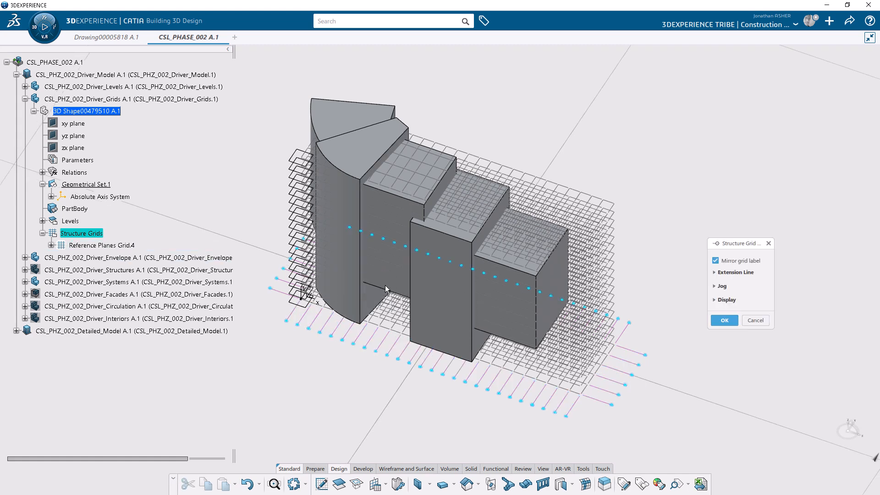
click(713, 301)
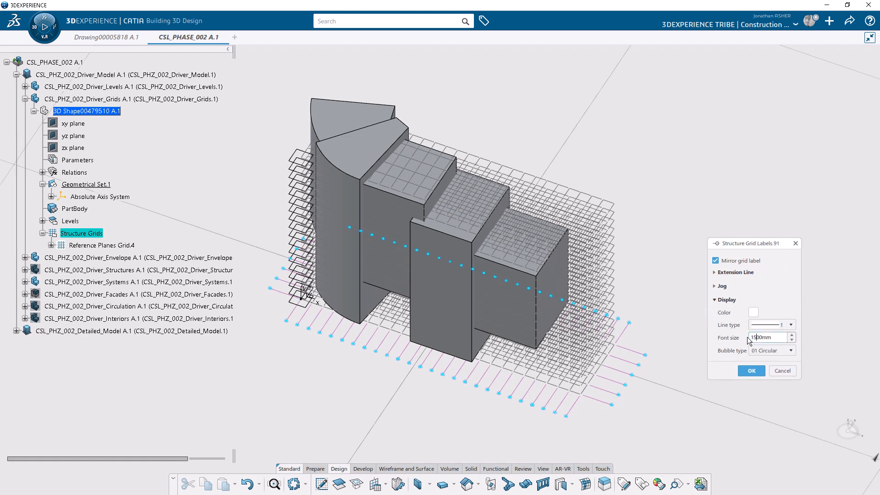
middle_drag(381, 356, 348, 420)
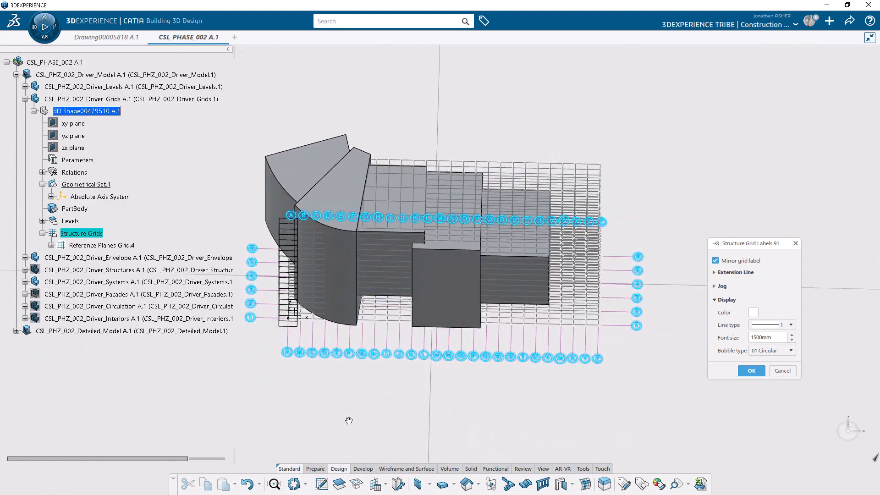
click(752, 370)
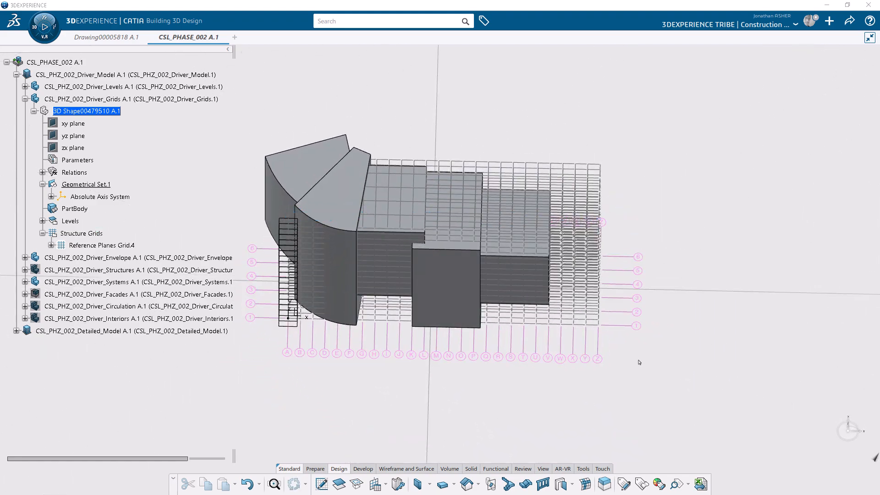
- Hide Reference Planes Grid.4 while leaving its labels displayed around the building masses
middle_drag(455, 348, 544, 235)
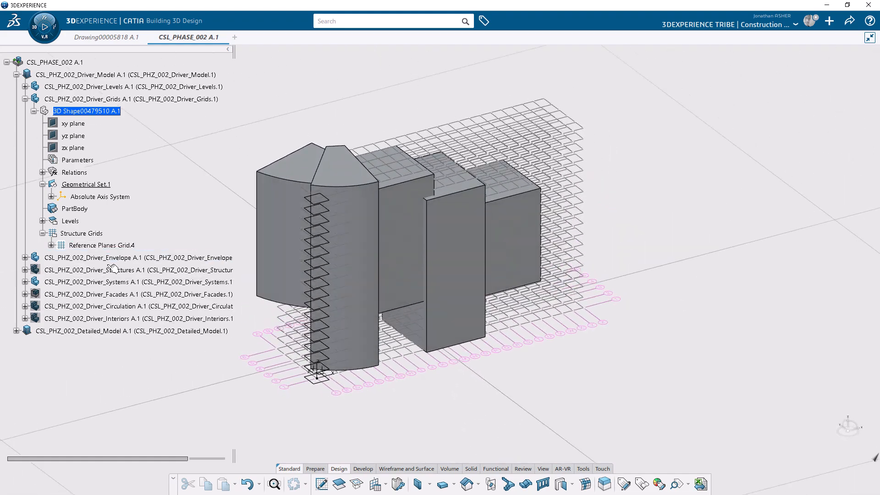
right_click(88, 246)
click(113, 278)
middle_drag(275, 188, 207, 421)
- Open the Visualization preferences of the 2D 3D View Display category and look through their display settings
click(806, 24)
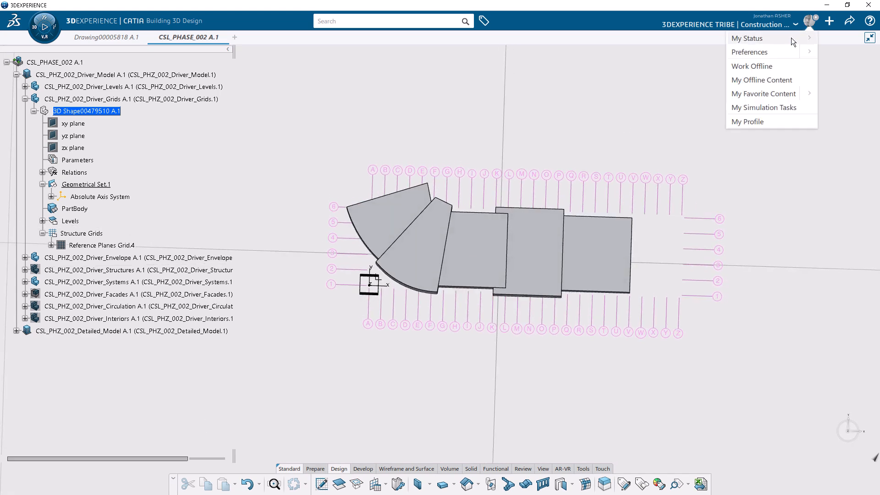
click(770, 51)
click(253, 140)
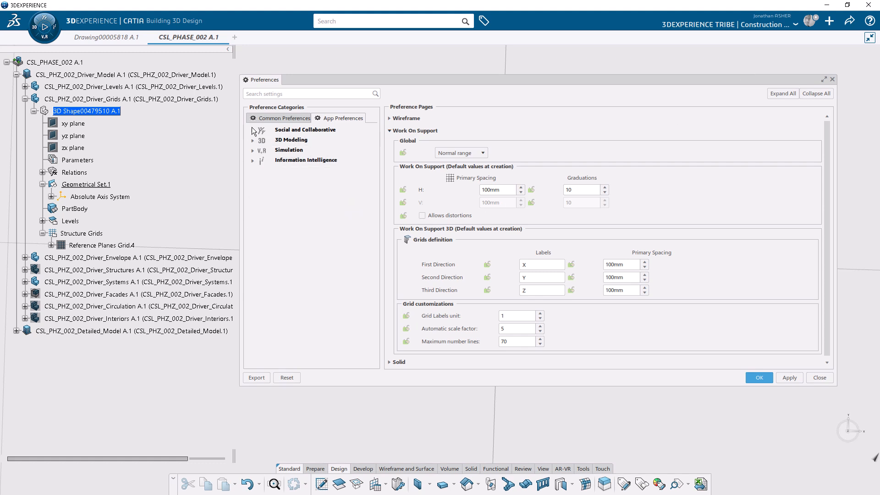
click(280, 118)
click(252, 145)
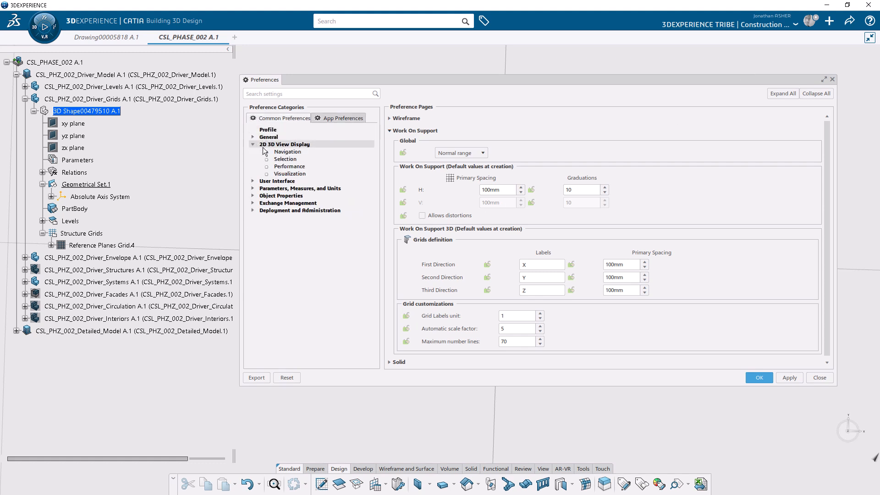
click(289, 174)
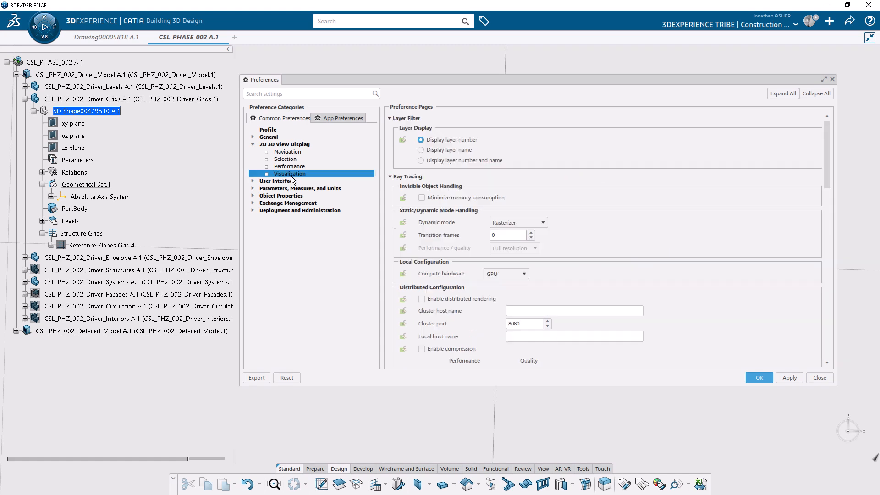
scroll(422, 235, down, 6)
scroll(420, 252, down, 1)
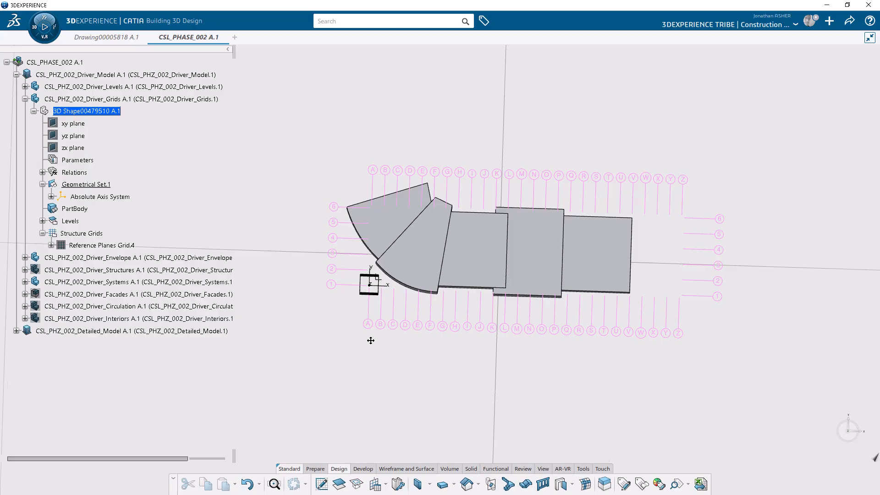
- Start a new sketch in plan view and draw a short line along the narrow inner edge of the wedge-shaped building mass
middle_drag(371, 340, 366, 288)
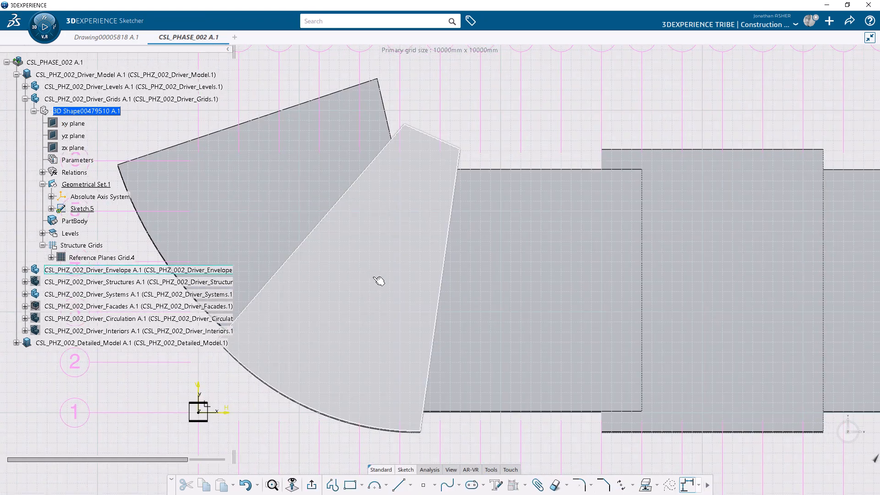
middle_drag(374, 278, 369, 286)
click(397, 486)
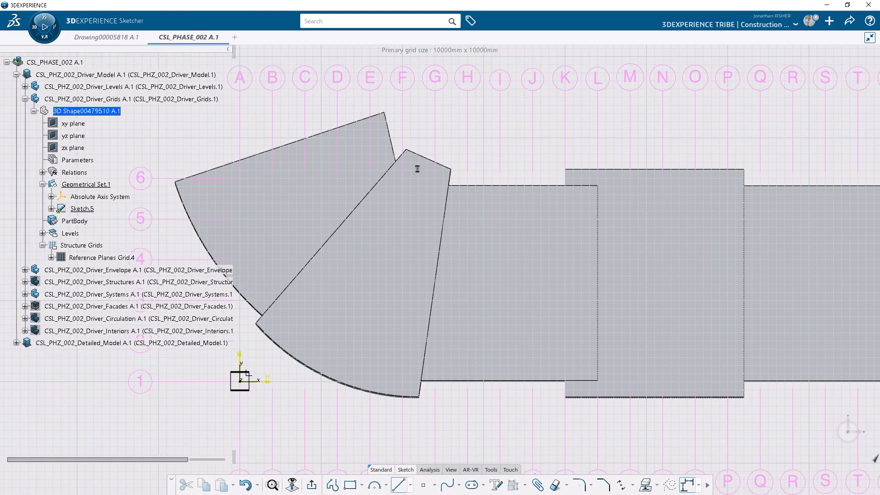
click(405, 149)
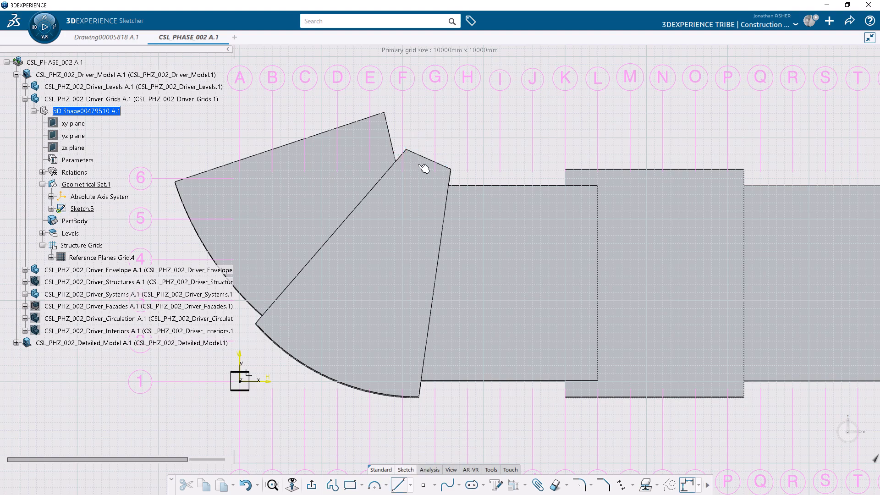
click(455, 174)
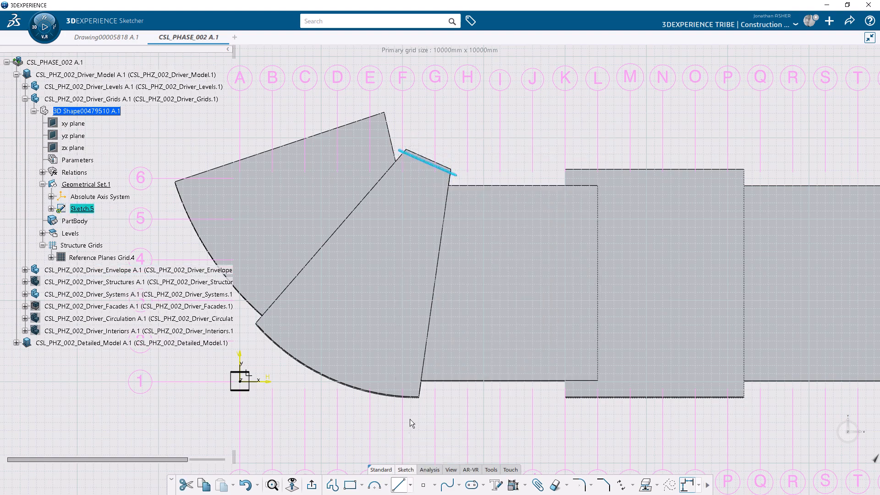
- Draw two long lines just inside the wedge's straight sides, extending them beyond its narrow end until they cross
click(415, 412)
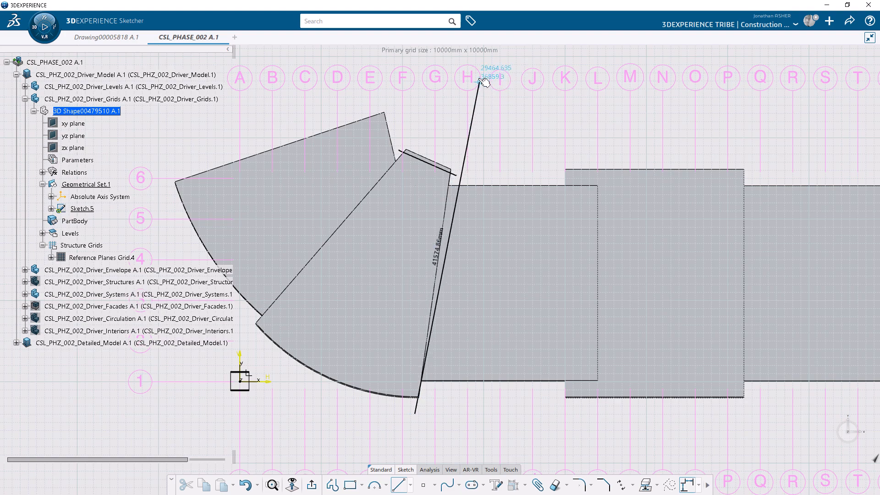
click(462, 52)
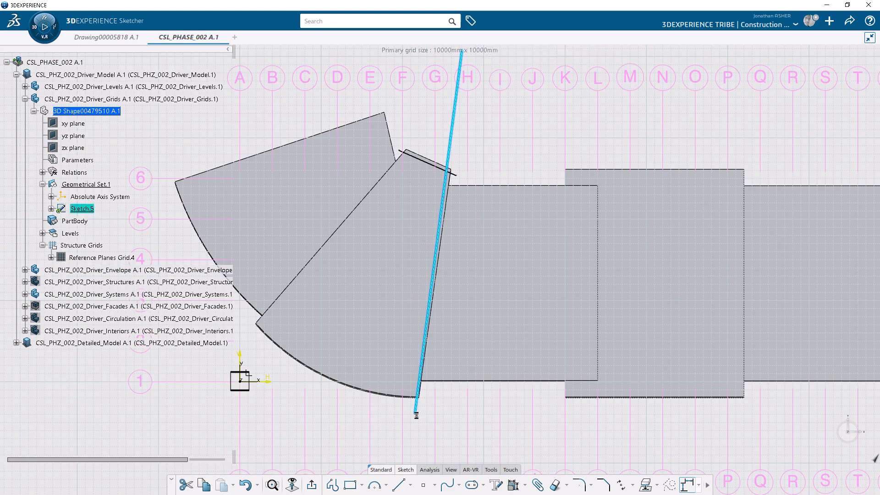
drag(415, 413, 409, 413)
click(398, 484)
click(257, 328)
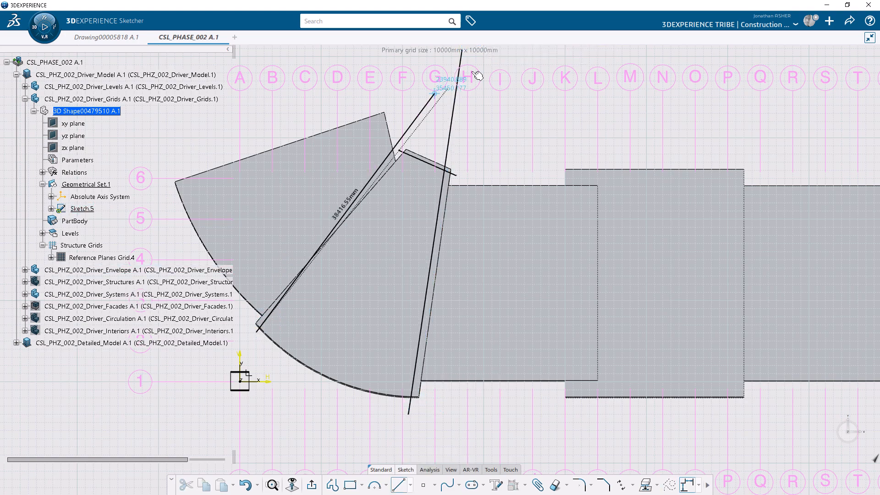
click(485, 61)
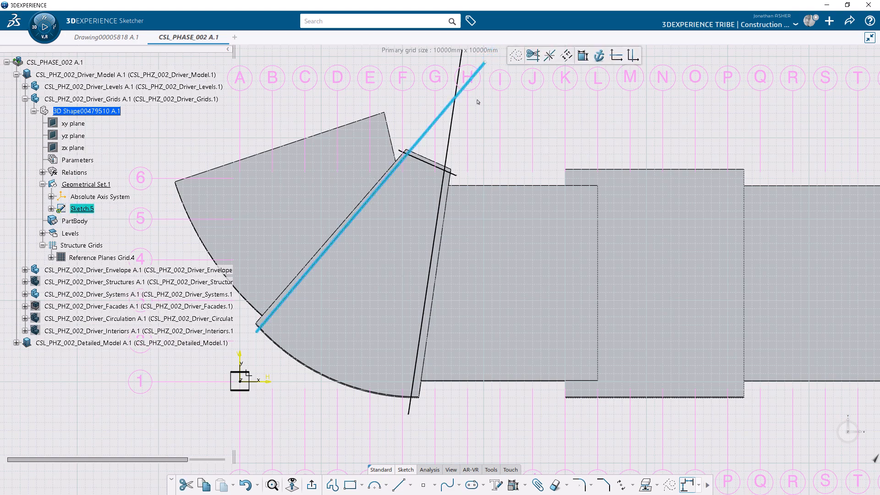
- Create an intersection point where the two long side lines cross beyond the wedge's narrow end
click(434, 484)
click(432, 425)
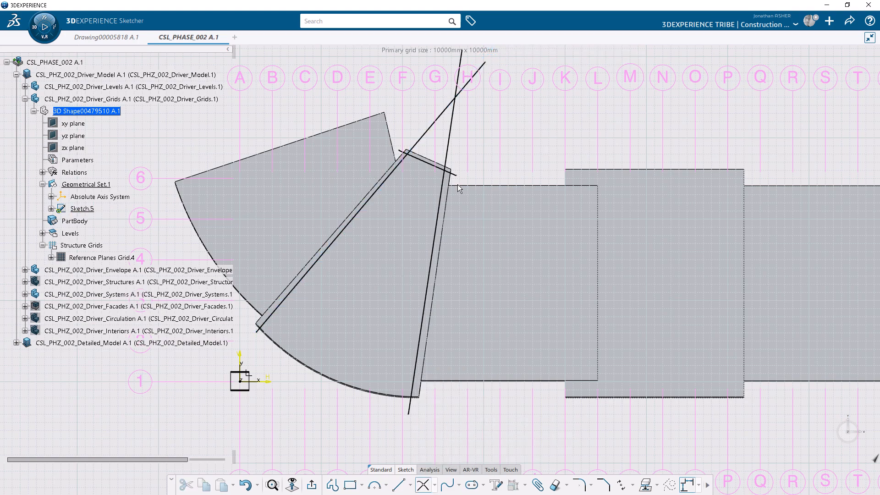
click(448, 140)
click(462, 136)
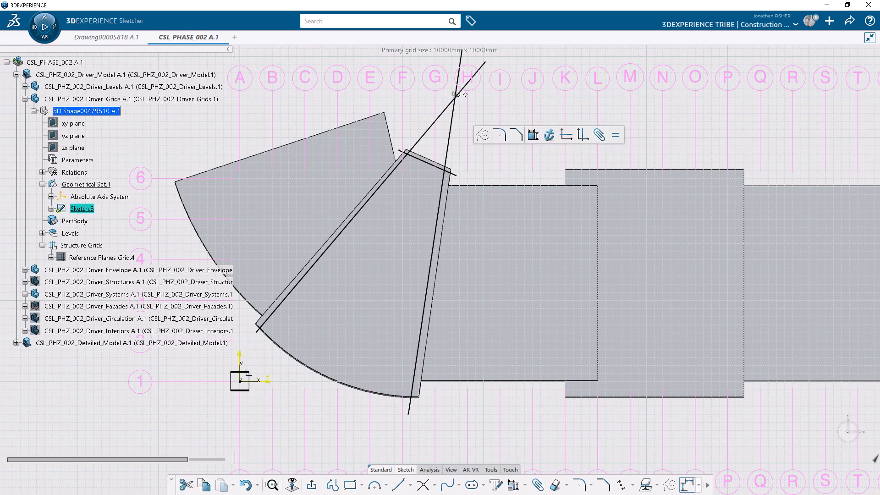
- Shorten the long line on the wedge's east side so its upper end stops just past the short cross line
middle_drag(461, 153, 460, 171)
drag(460, 115, 446, 181)
click(450, 166)
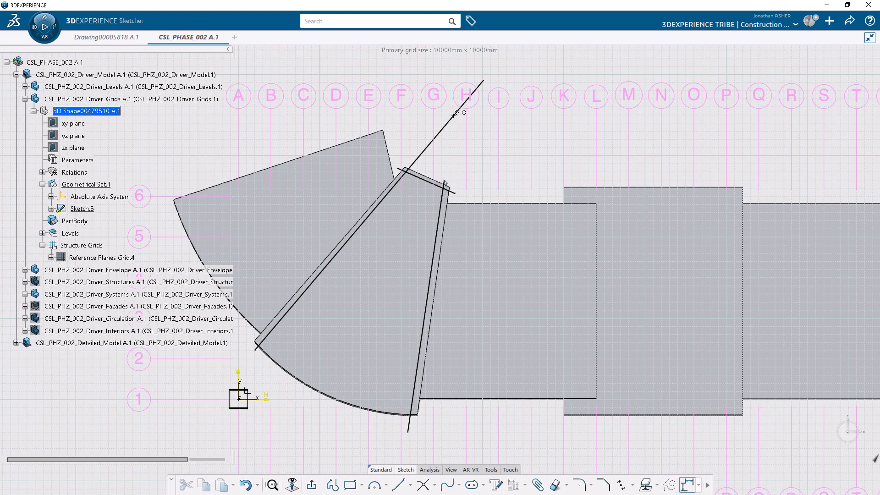
- Rotate the shortened line about the intersection point with 5 duplicates at about 353.5deg across the wedge, and delete the long west-side line
click(445, 222)
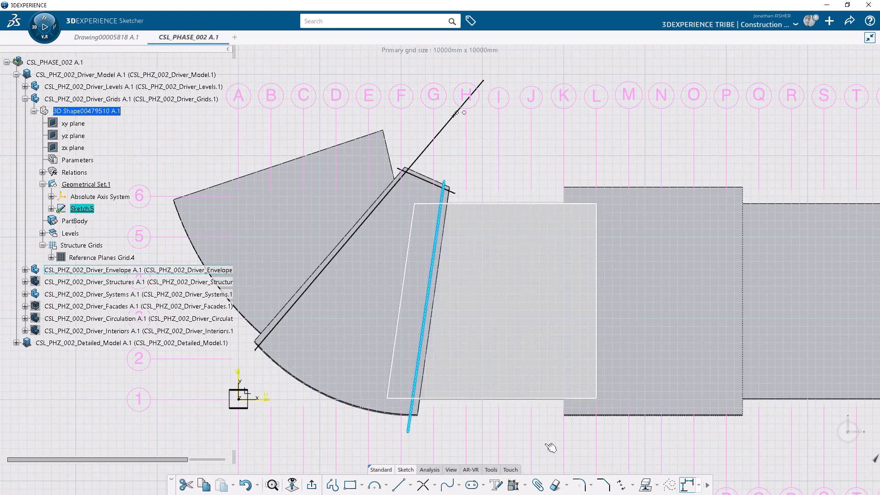
click(621, 484)
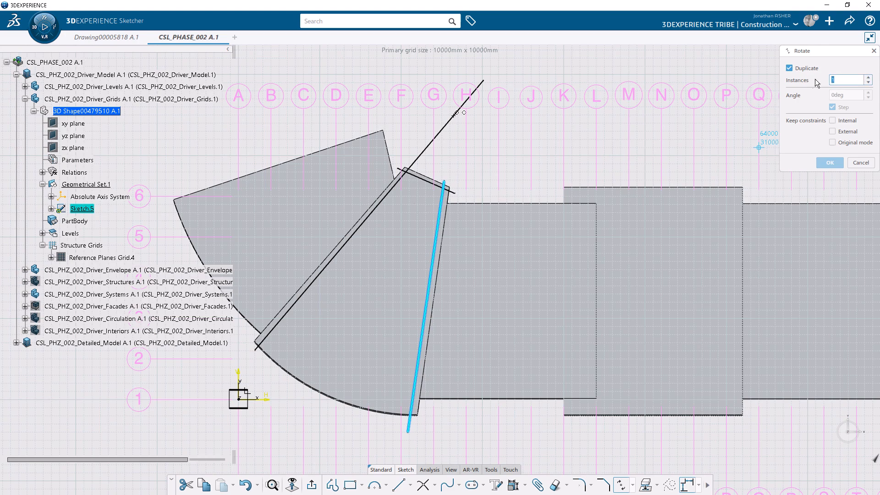
click(453, 115)
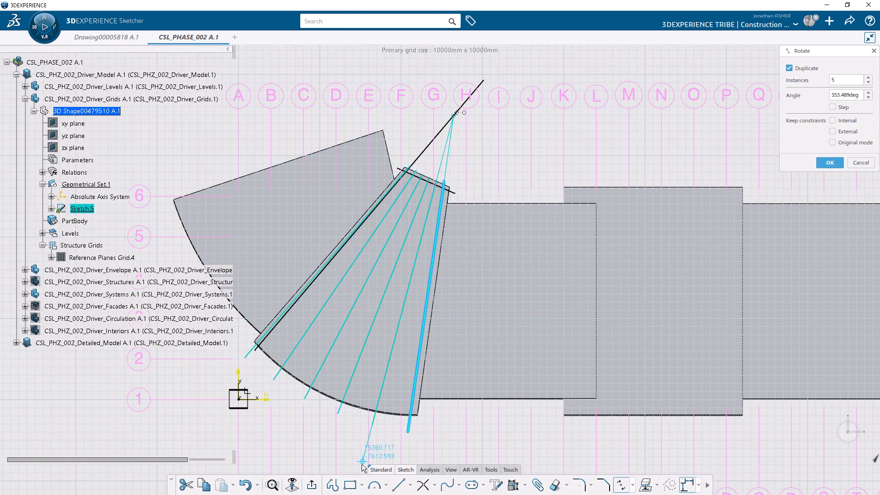
click(372, 426)
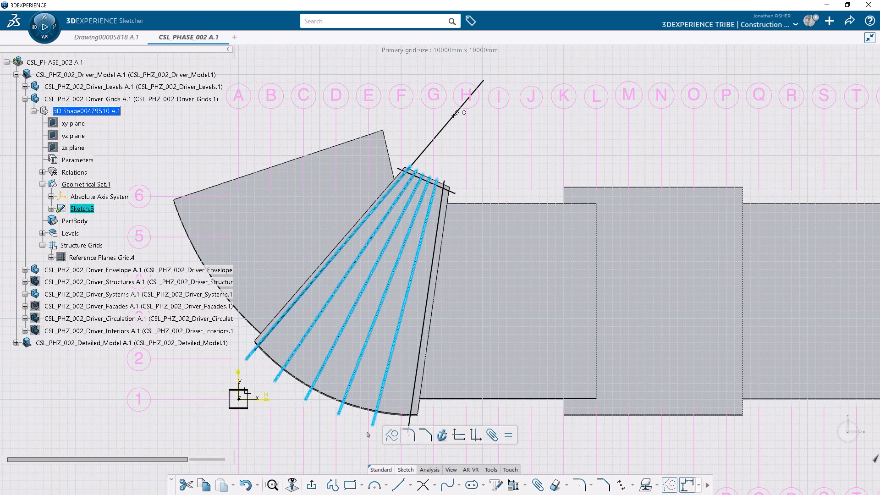
click(430, 146)
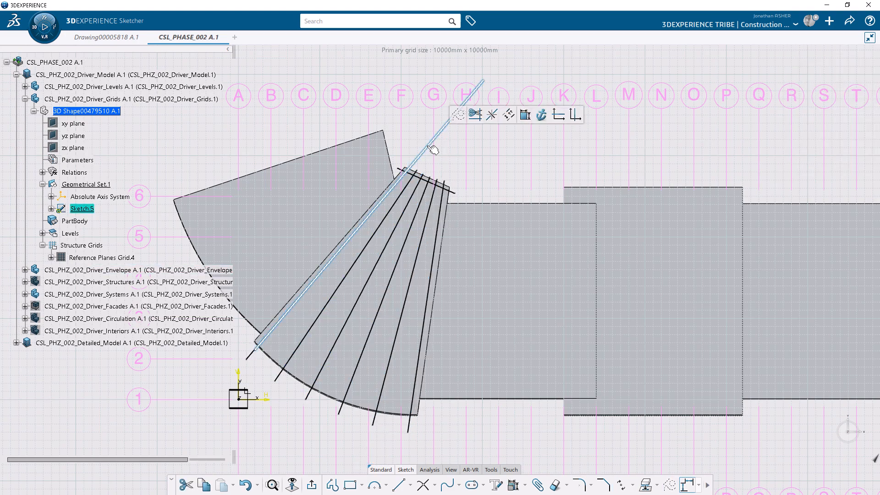
key(Delete)
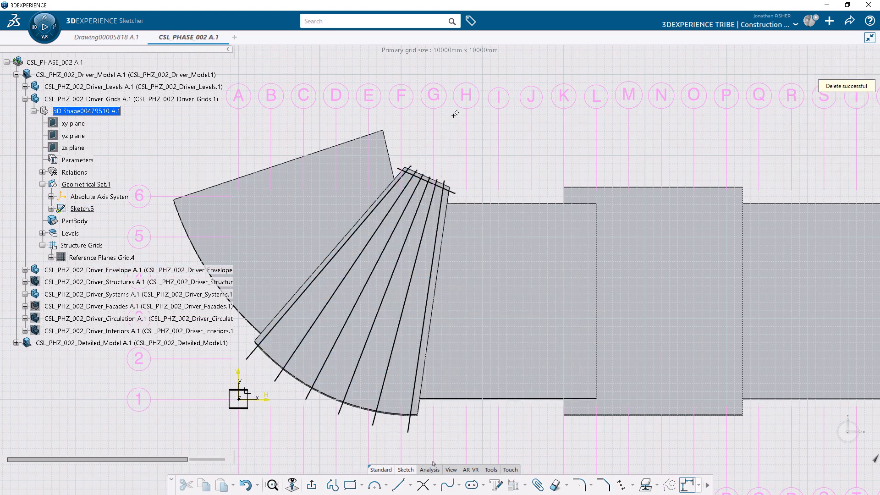
- Draw a three point arc across the radial lines just inside the wedge's curved outer edge and exit the sketch
click(386, 485)
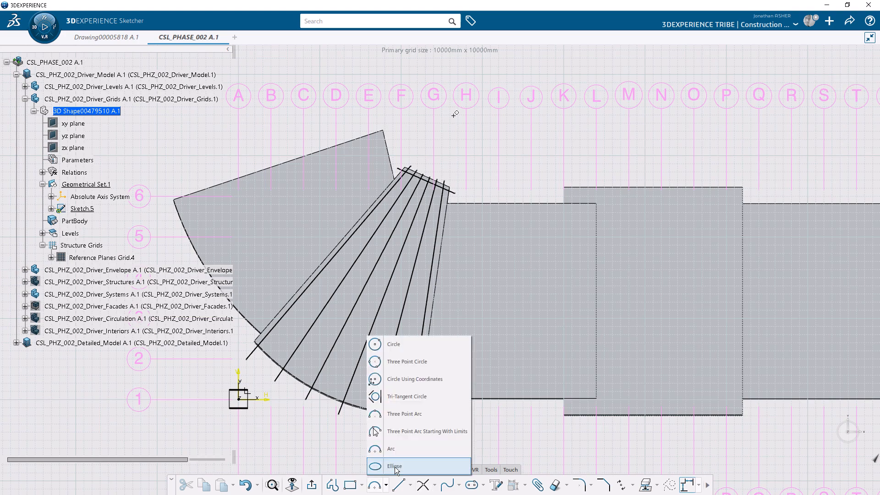
click(400, 415)
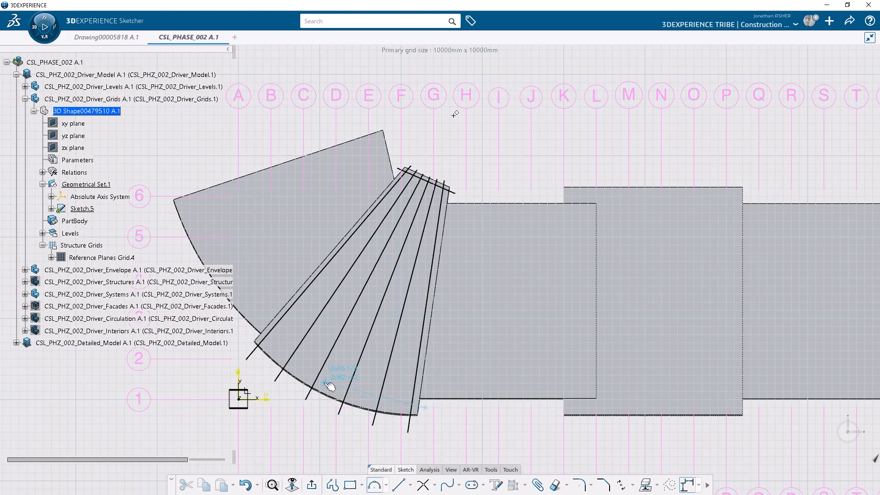
click(253, 333)
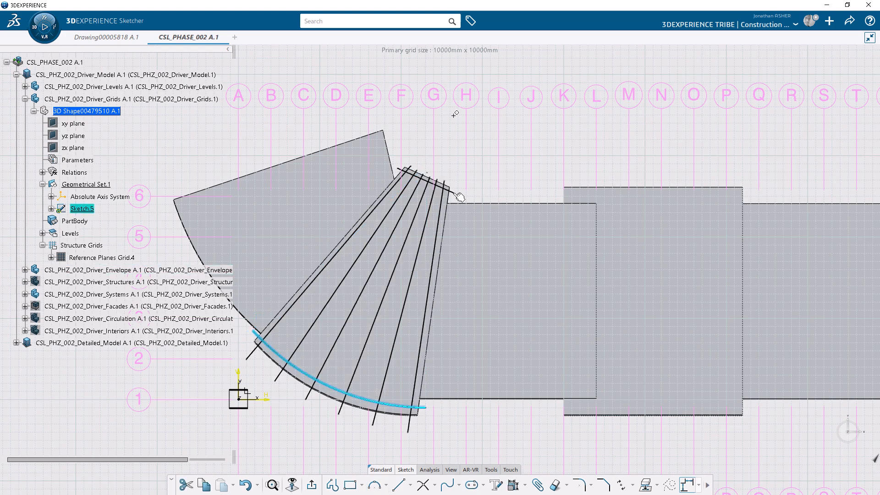
key(Escape)
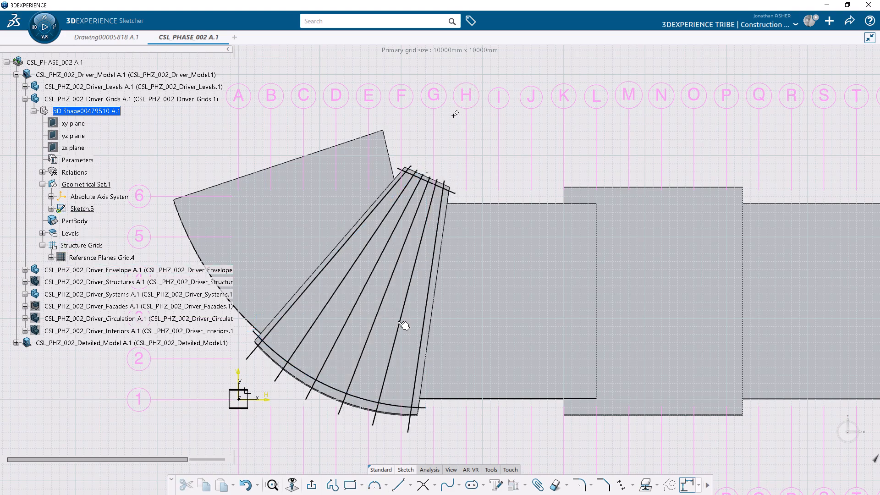
click(312, 485)
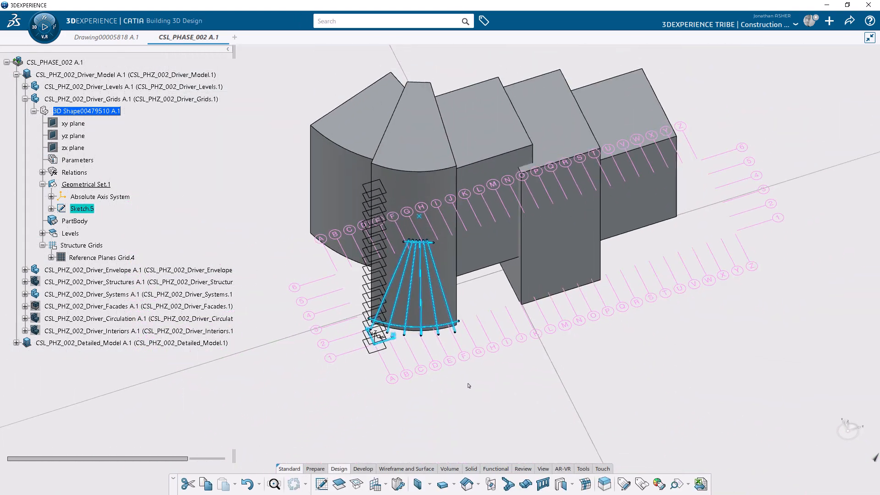
click(520, 393)
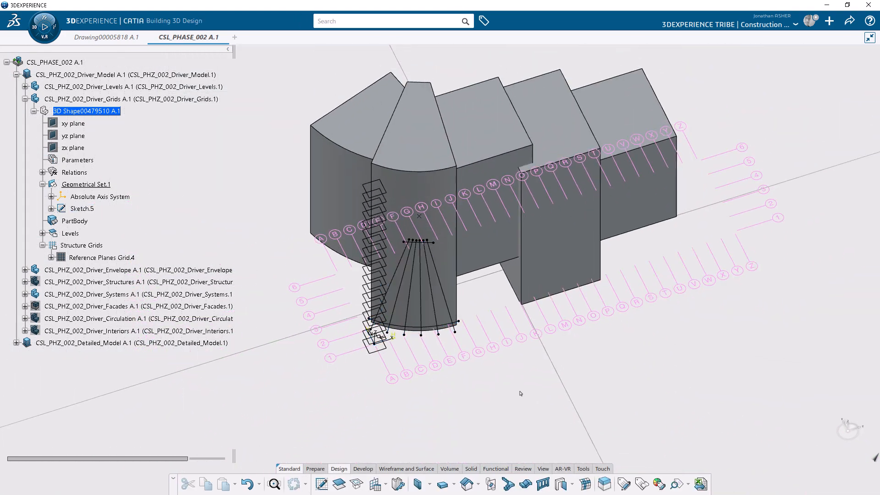
- Create a profile-based reference planes grid from Sketch.5, using all 18 planes of Levels as reference planes
click(386, 484)
click(399, 431)
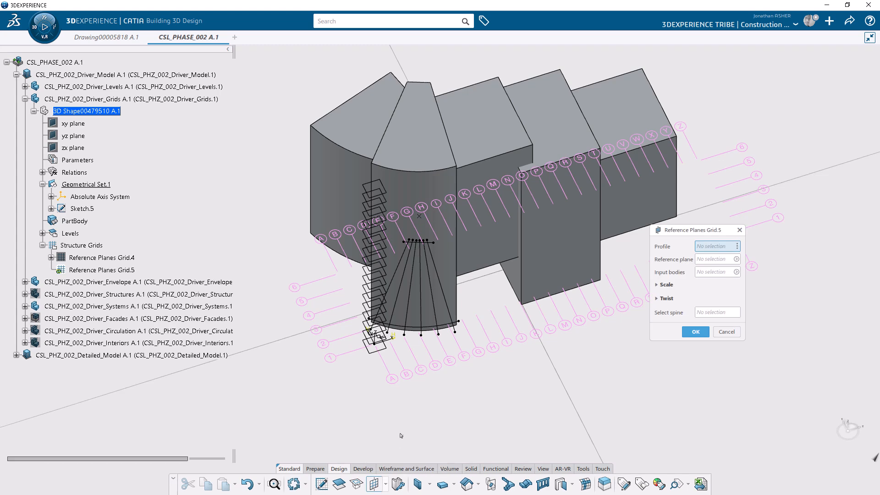
click(82, 210)
middle_drag(519, 378, 661, 343)
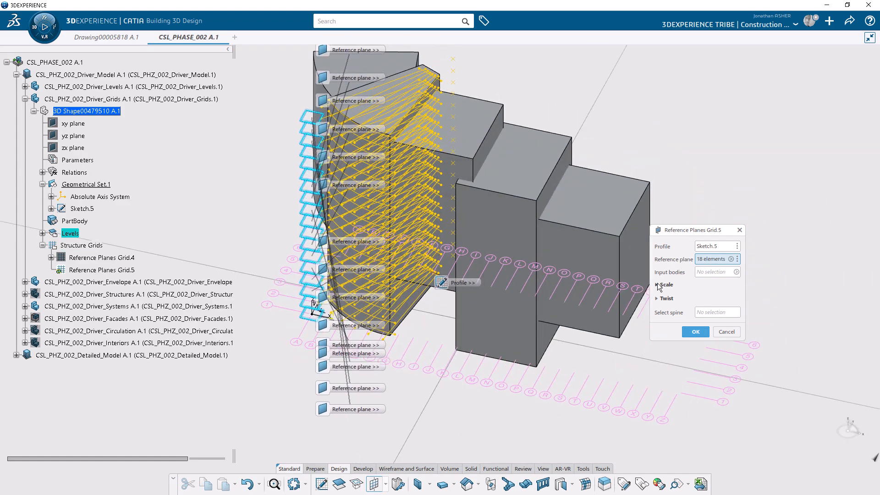
click(657, 284)
click(657, 331)
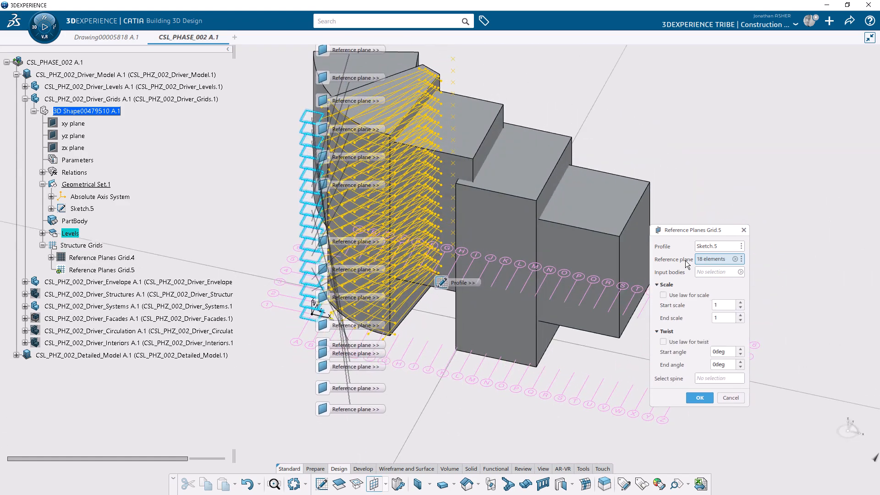
click(699, 398)
middle_drag(422, 406, 275, 366)
- Label the easternmost radial grid line P1, mirrored at both ends, and adjust its font size to match the other grid labels
click(413, 364)
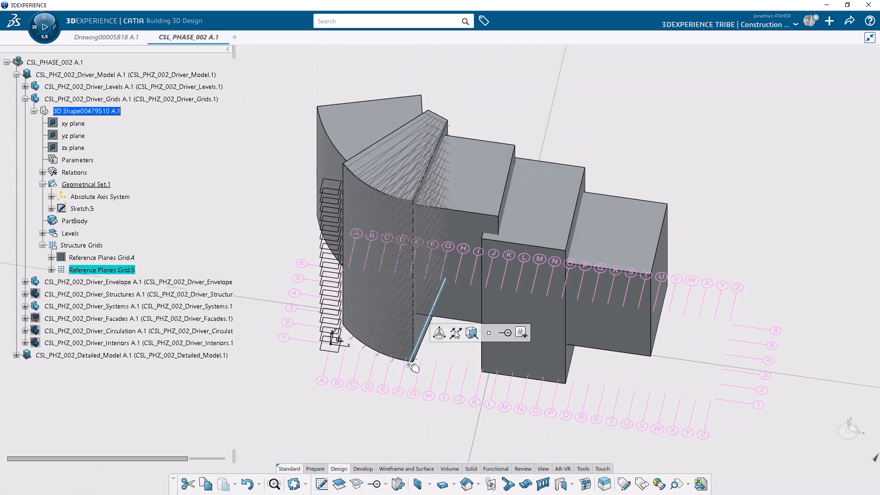
click(505, 334)
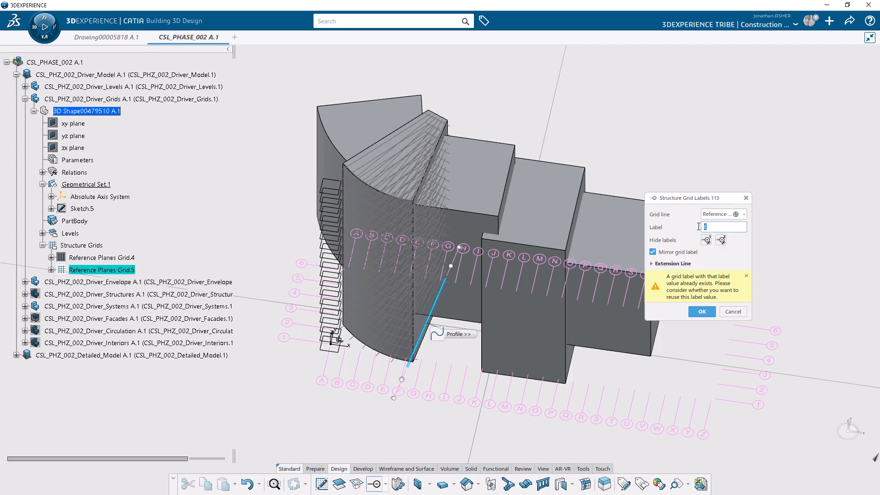
text(P1)
click(663, 291)
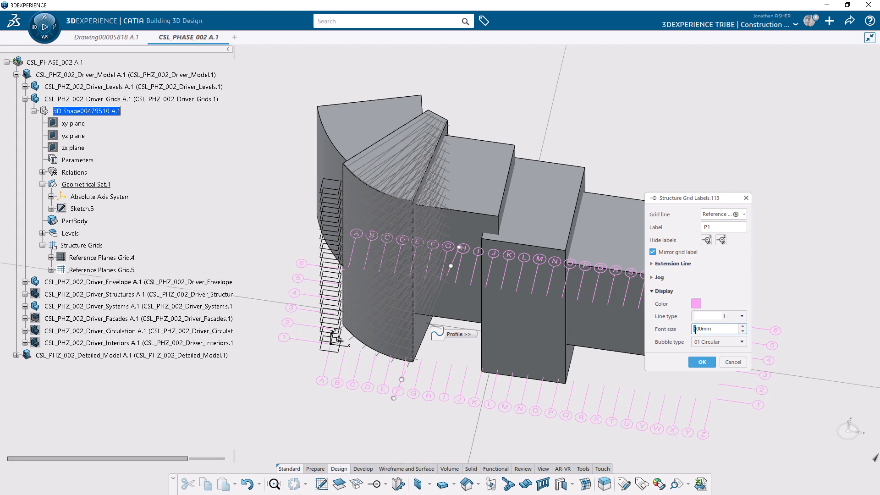
- Add mirrored grid labels P2 and P3 to the second and third radial grid lines, counting from P1
middle_drag(417, 416, 456, 326)
click(464, 342)
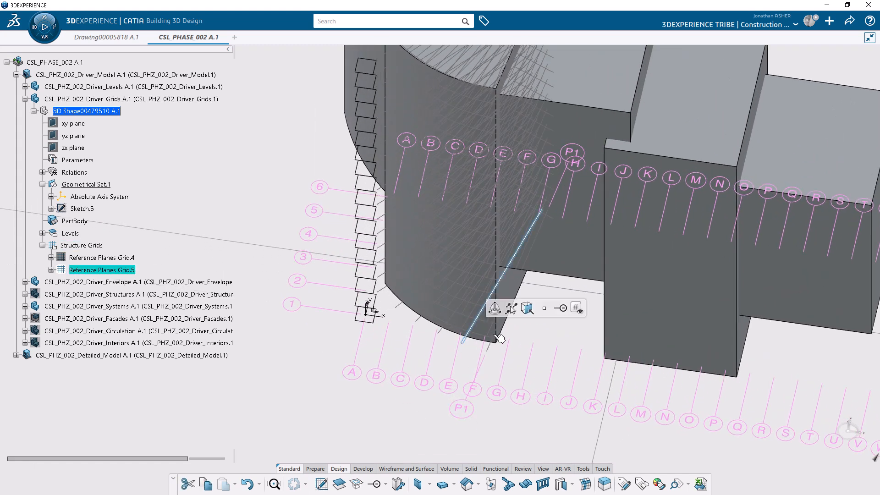
click(562, 309)
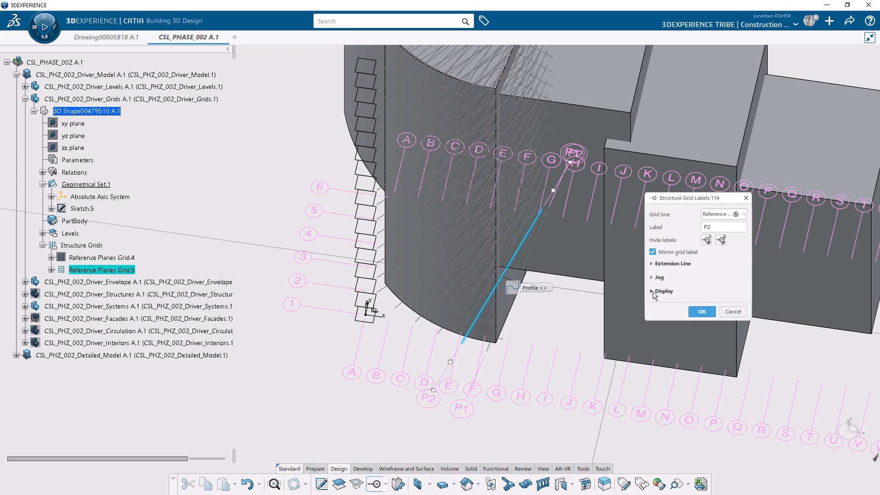
click(701, 363)
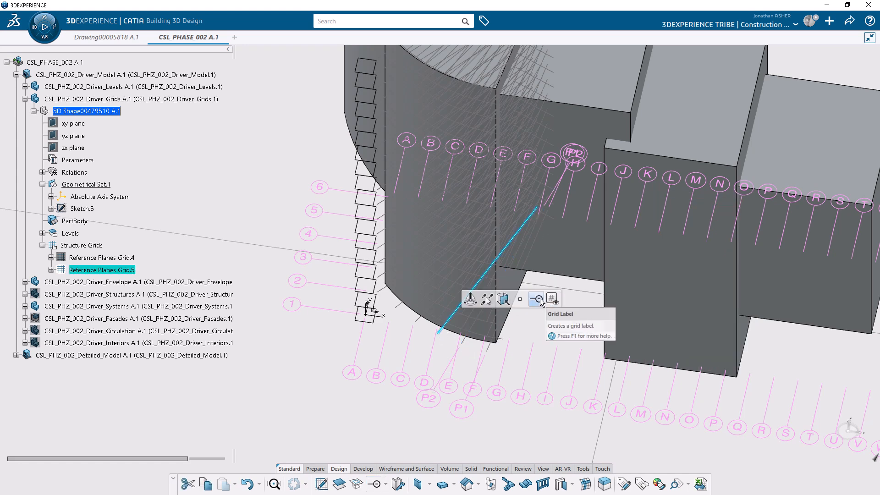
click(551, 298)
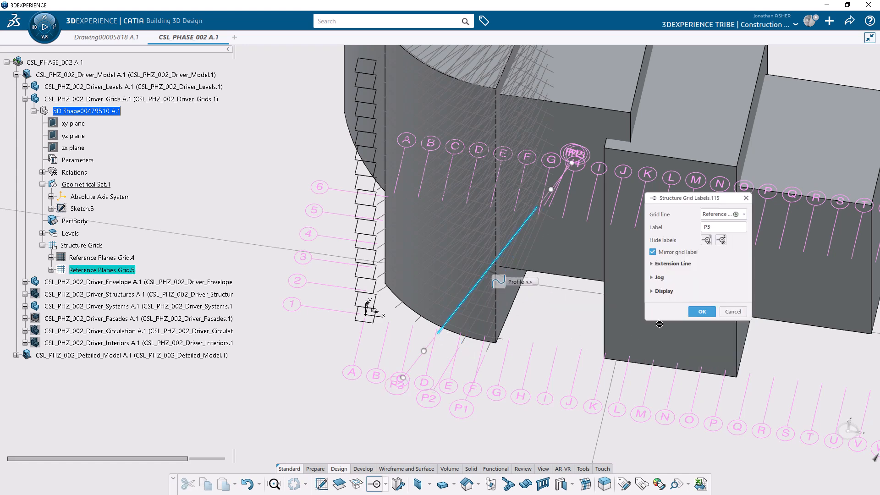
- Add mirrored grid labels P4, P5 and P6 to the three remaining radial grid lines
click(418, 320)
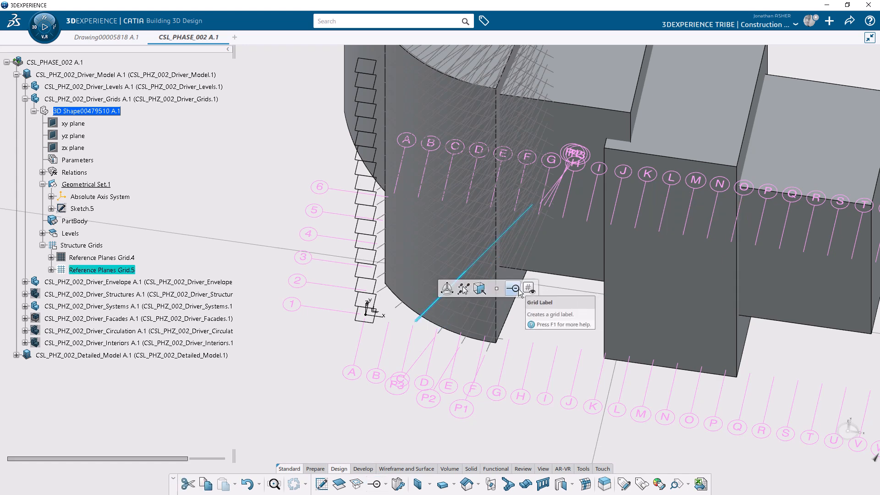
click(517, 290)
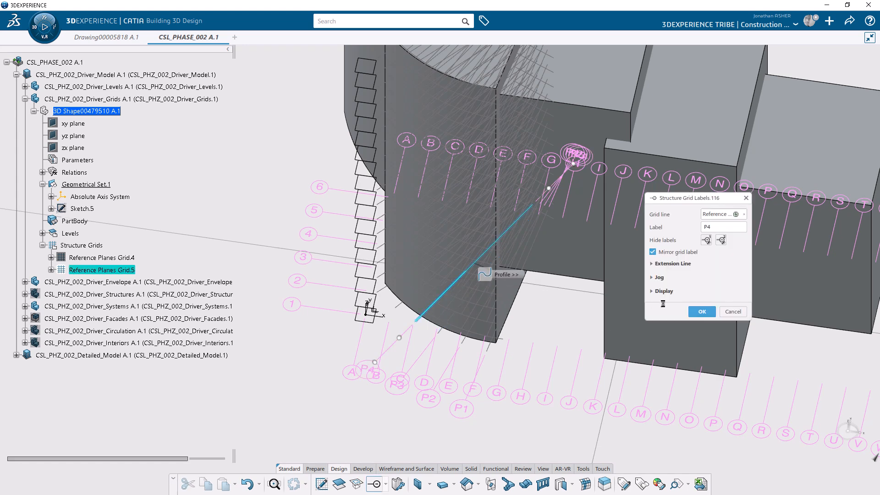
key(Return)
click(401, 305)
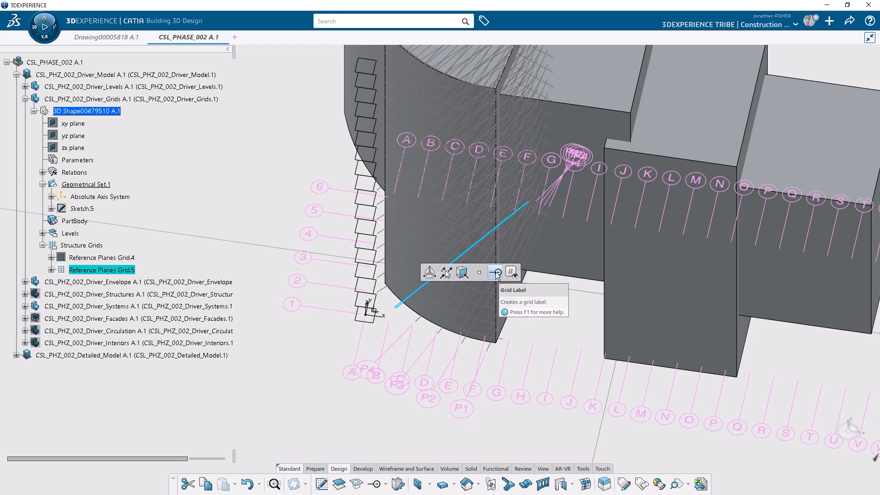
click(497, 273)
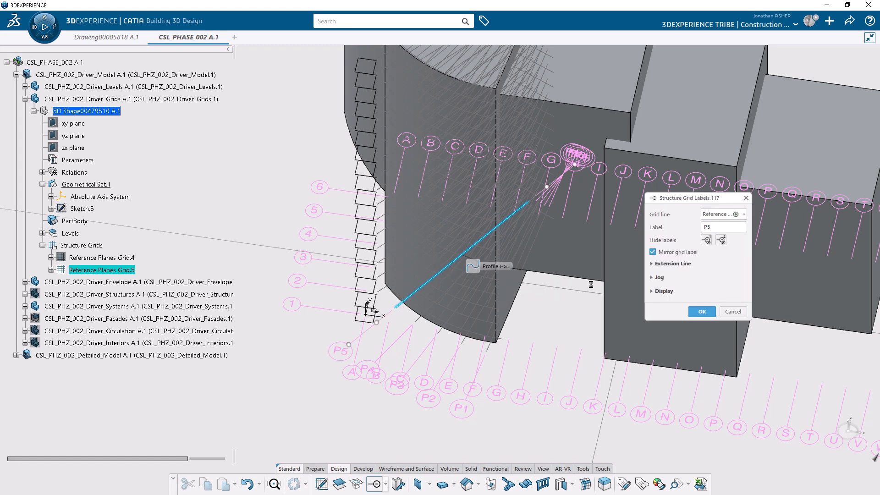
key(Return)
click(384, 288)
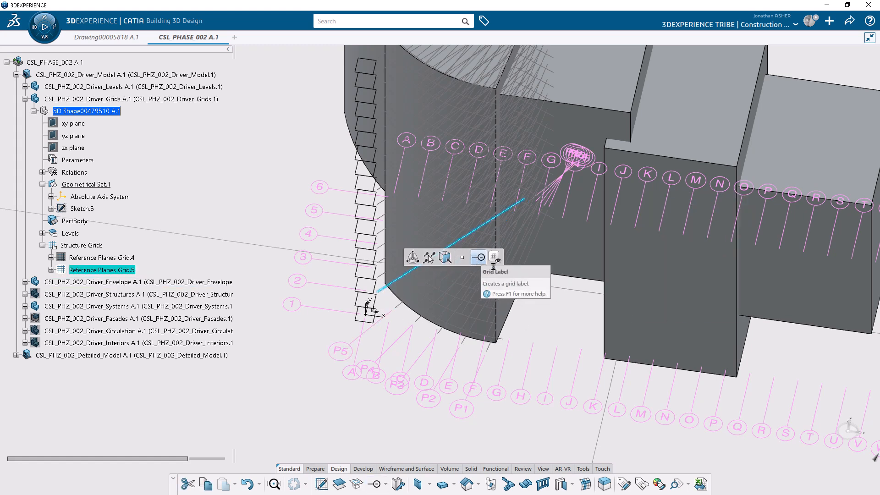
click(487, 263)
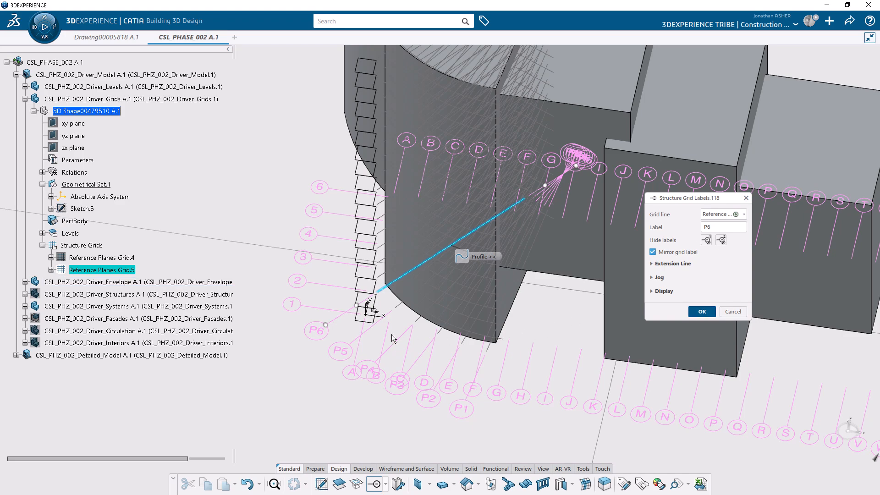
key(Return)
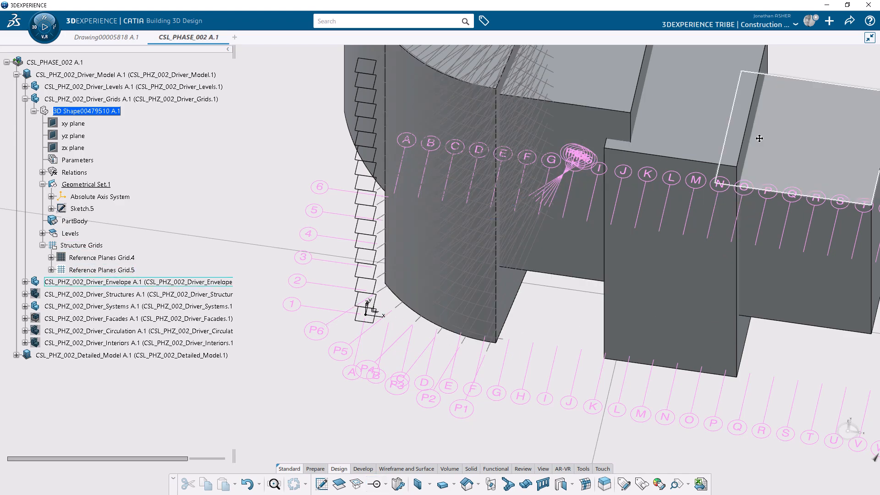
- Hide the overlapping P-series labels at the end where the radial grid lines converge, behind the building
middle_drag(765, 139, 369, 174)
click(525, 410)
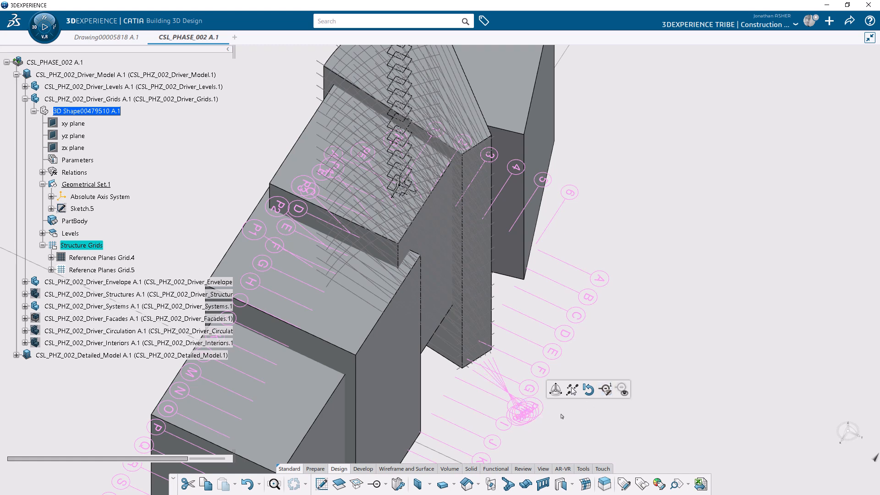
click(536, 414)
click(620, 385)
click(532, 417)
click(614, 387)
click(527, 416)
click(612, 387)
click(524, 416)
click(623, 386)
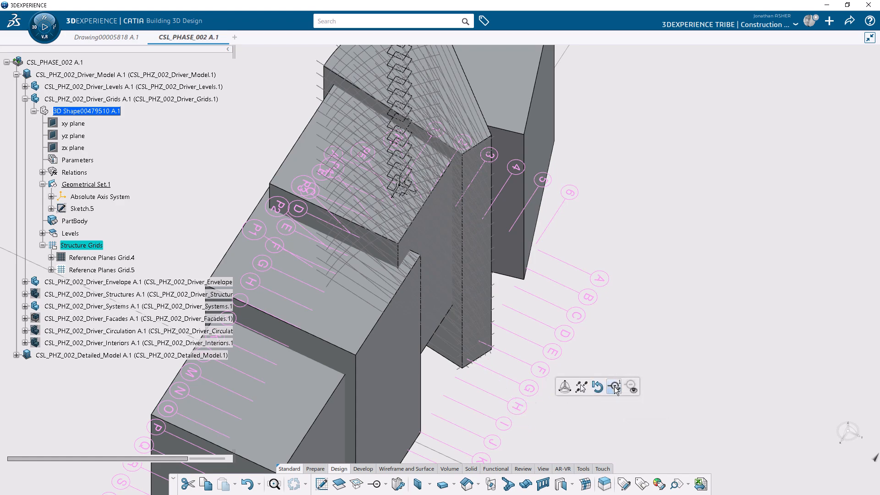
- Set the extension line length of grid labels P1 to P6 to 17000 mm in one multi-label edit
middle_drag(455, 366, 708, 334)
middle_drag(462, 336, 515, 358)
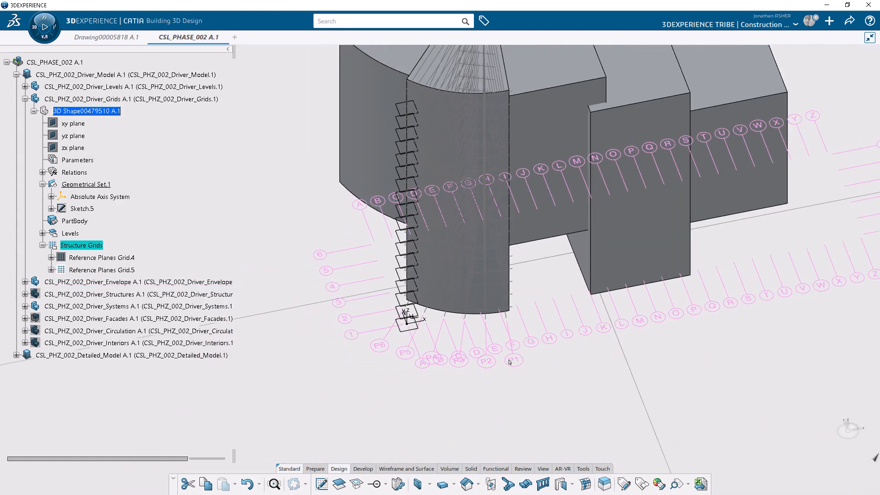
click(379, 346)
ctrl+click(404, 351)
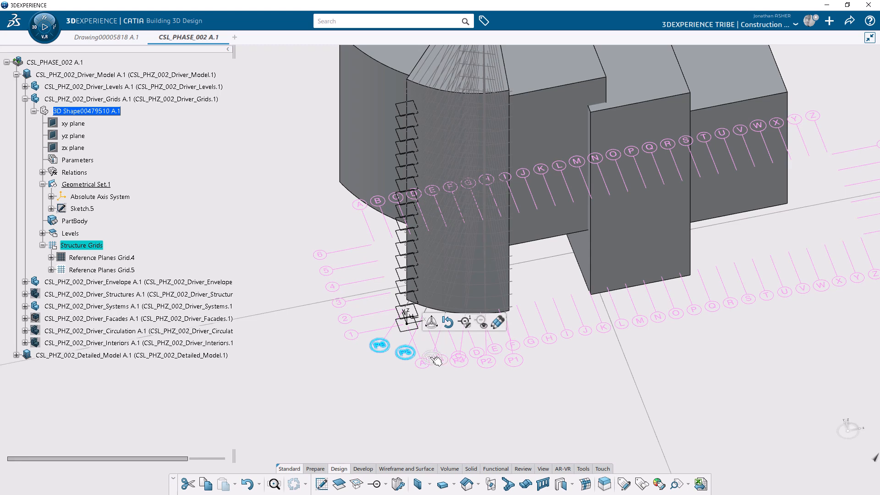
ctrl+click(432, 357)
ctrl+click(459, 359)
ctrl+click(486, 361)
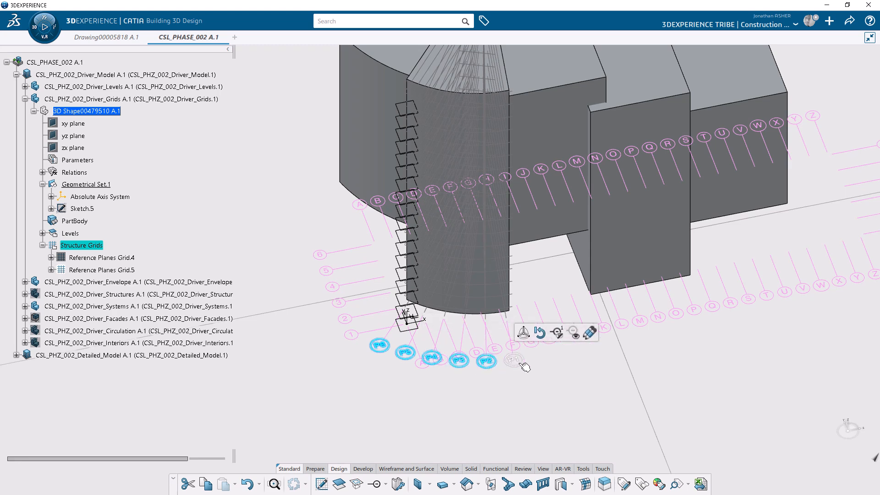
ctrl+click(513, 359)
click(615, 333)
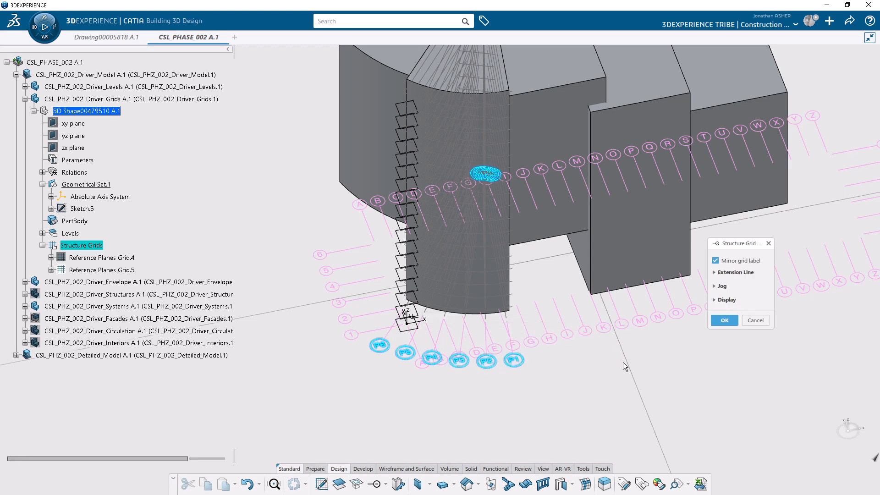
click(713, 272)
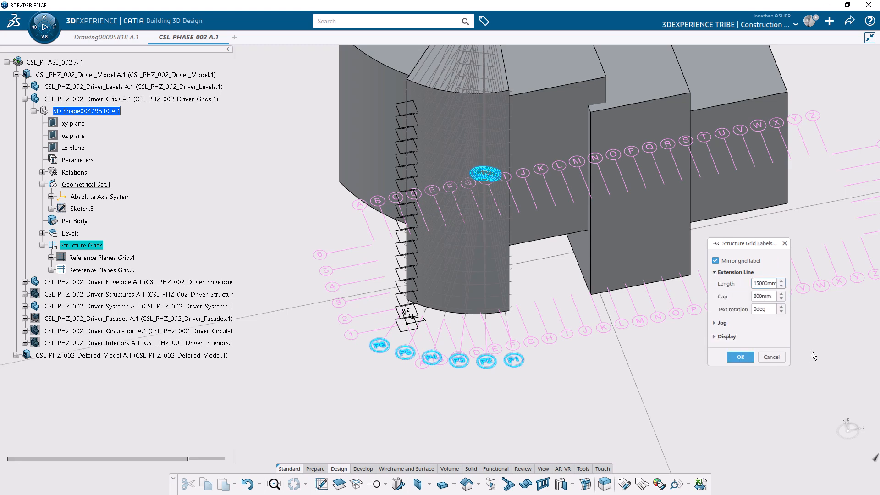
drag(759, 284, 755, 284)
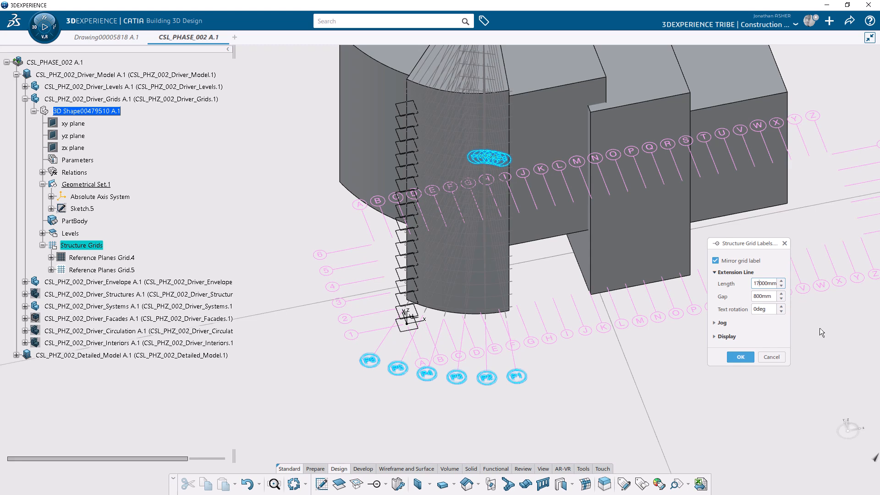
text(7)
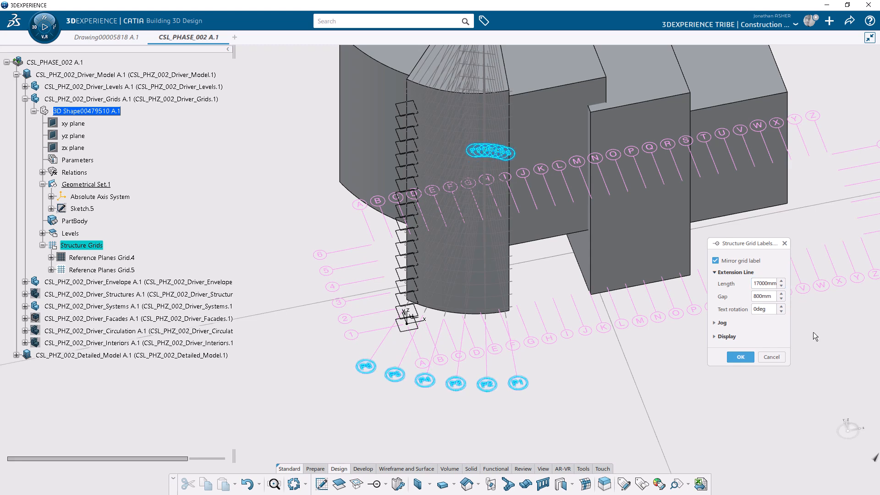
click(740, 356)
- Hide Reference Planes Grid.5, and show Reference Planes Grid.4 and Reference Planes Grid.5 together
right_click(91, 272)
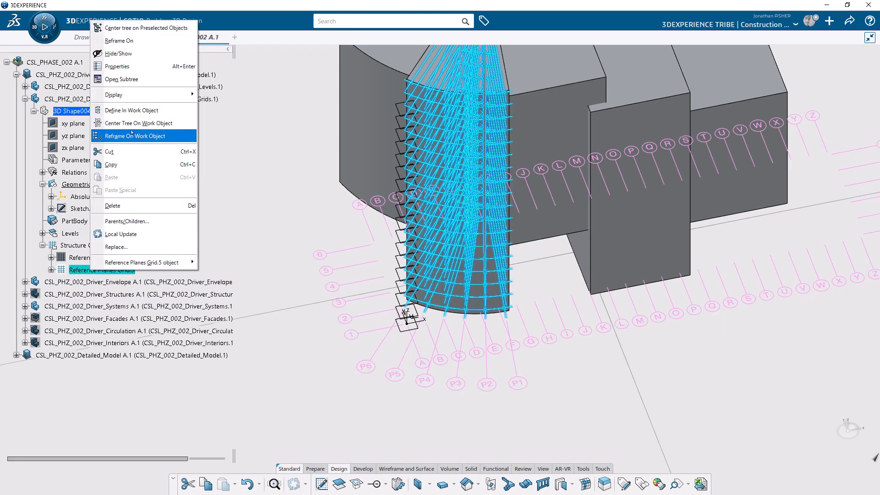
click(123, 53)
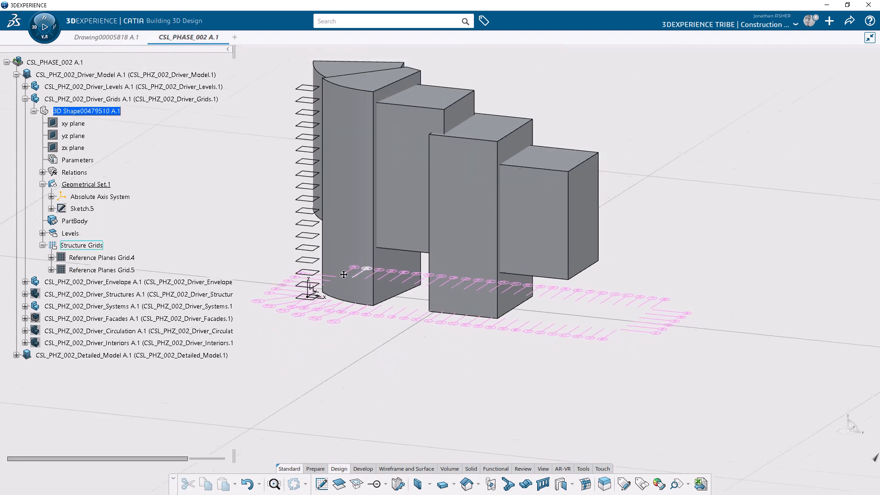
click(123, 259)
ctrl+click(120, 270)
right_click(115, 271)
click(156, 53)
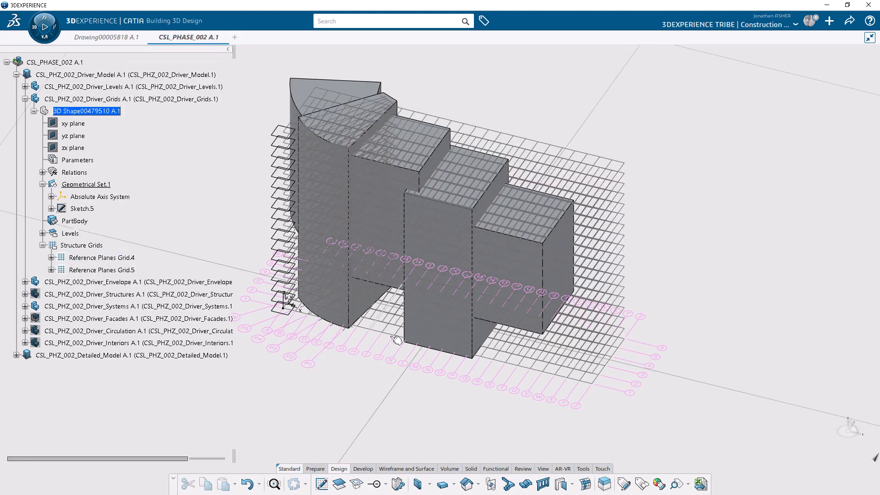
- Examine the lettered grid labels in elevation by viewing the model normal to the tall block's front face
middle_drag(453, 281, 467, 189)
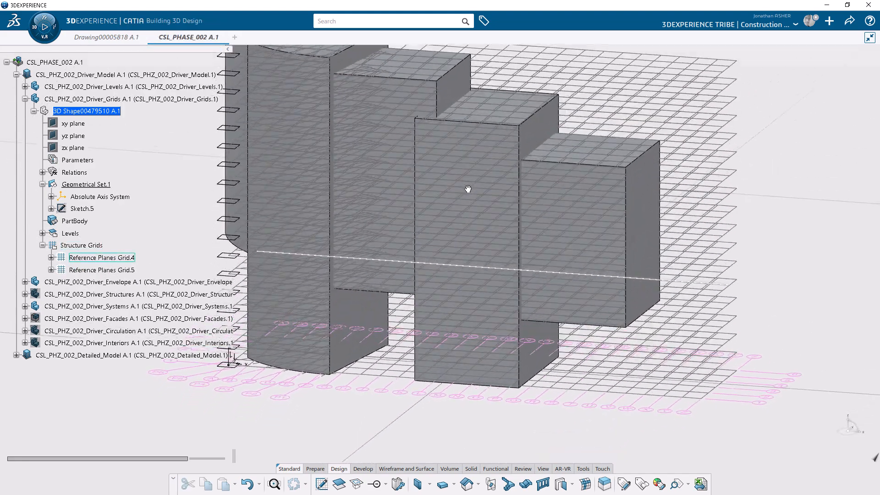
click(495, 167)
click(543, 469)
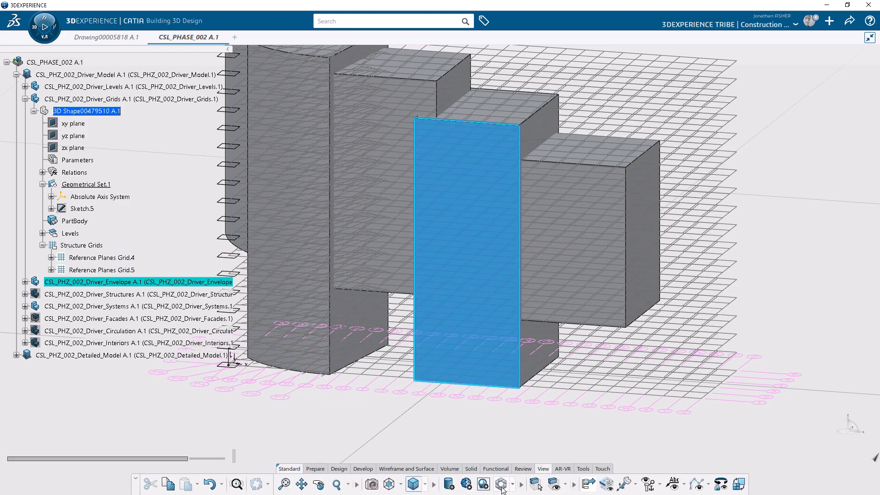
click(401, 485)
click(405, 465)
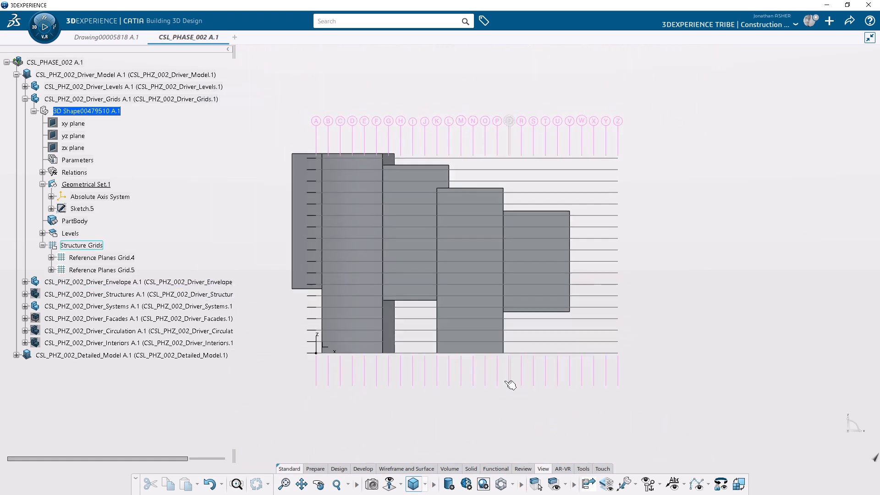
middle_drag(530, 226, 481, 257)
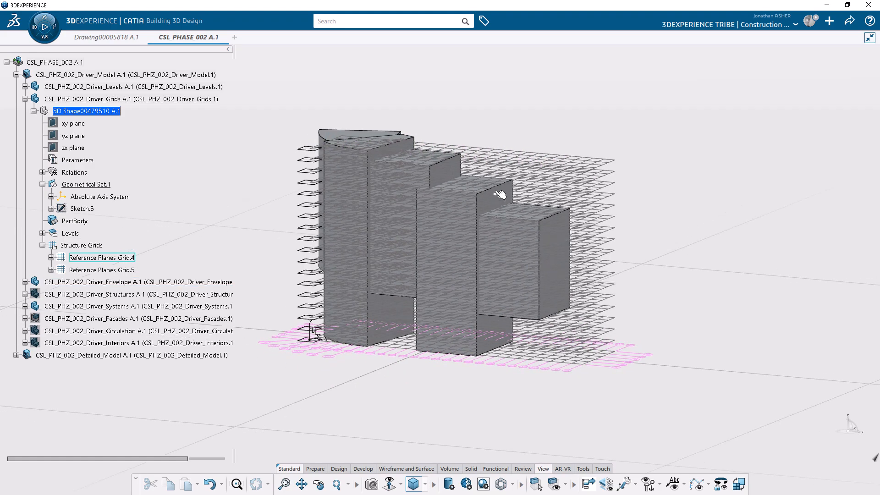
- Examine the numbered grid labels in side elevation by viewing the model normal to the lowest block's end face
middle_drag(560, 253, 519, 139)
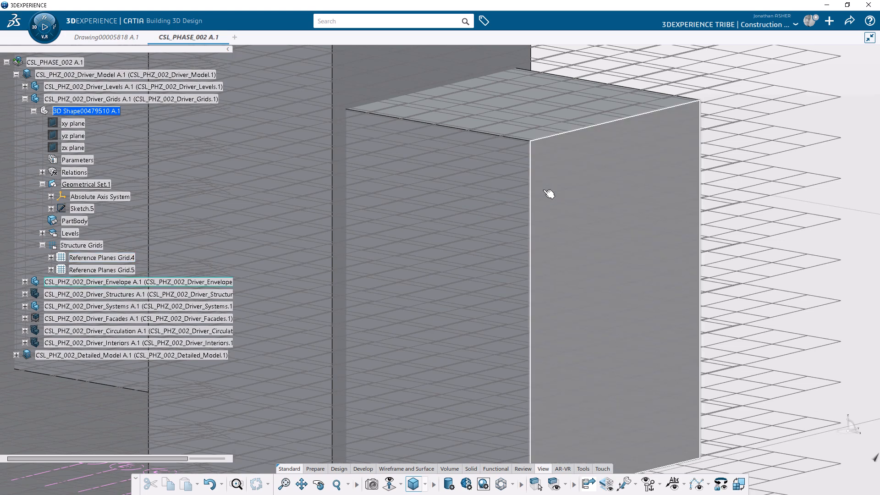
click(547, 192)
click(390, 484)
middle_drag(778, 338, 568, 406)
middle_drag(324, 384, 350, 381)
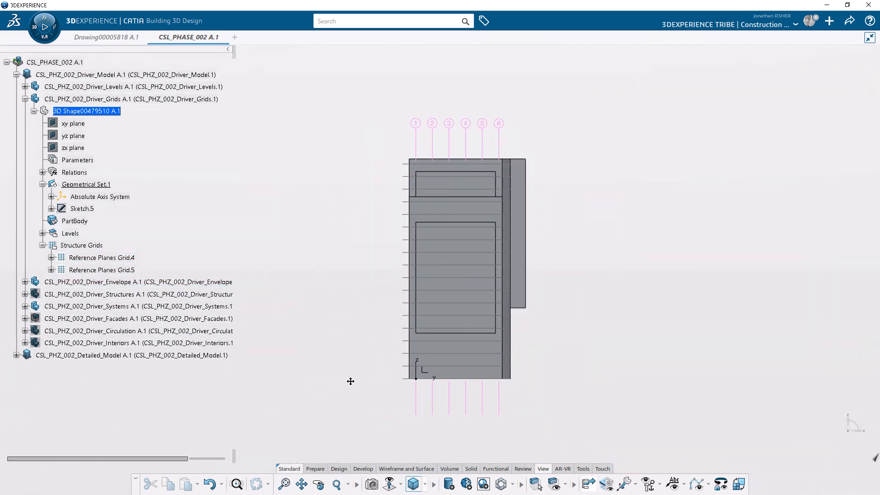
middle_drag(349, 264, 504, 286)
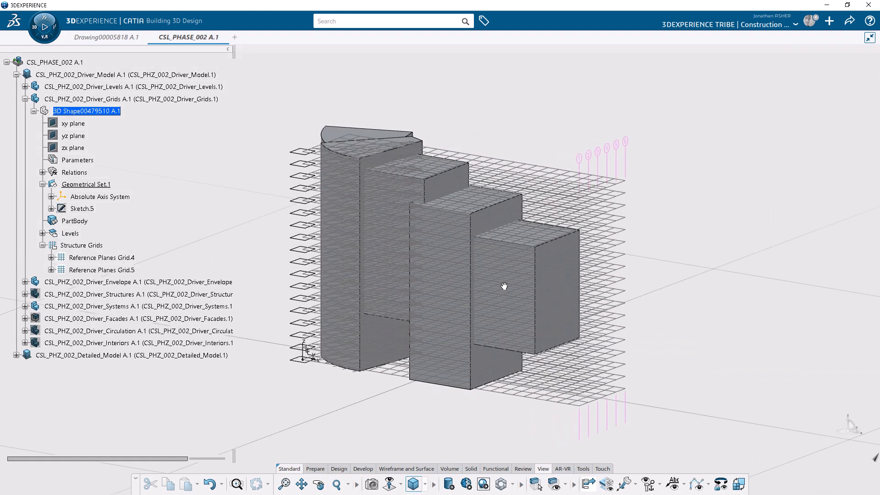
- Hide both Reference Planes Grid.4 and Reference Planes Grid.5, keeping their grid labels on display
click(102, 257)
ctrl+click(101, 270)
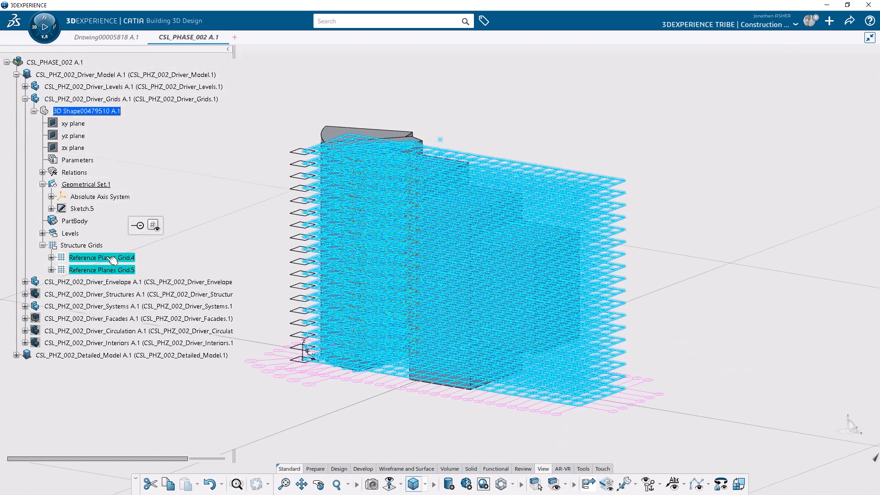
right_click(106, 270)
click(154, 40)
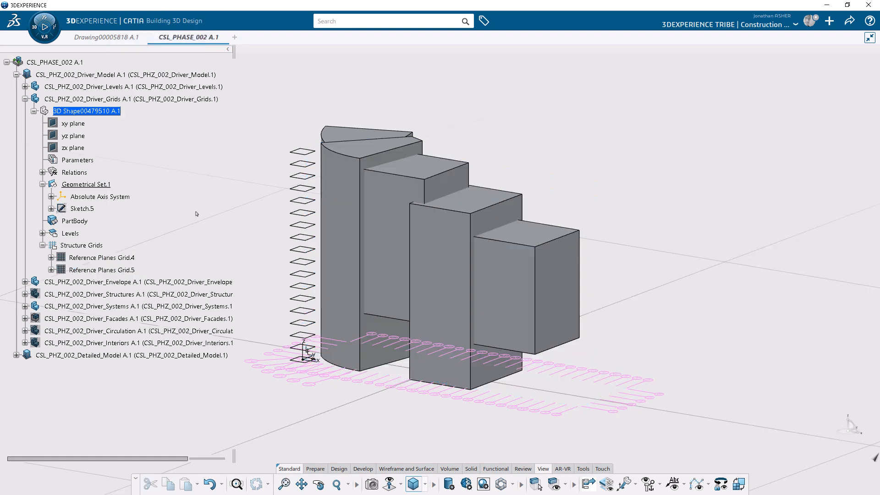
middle_drag(200, 231, 225, 259)
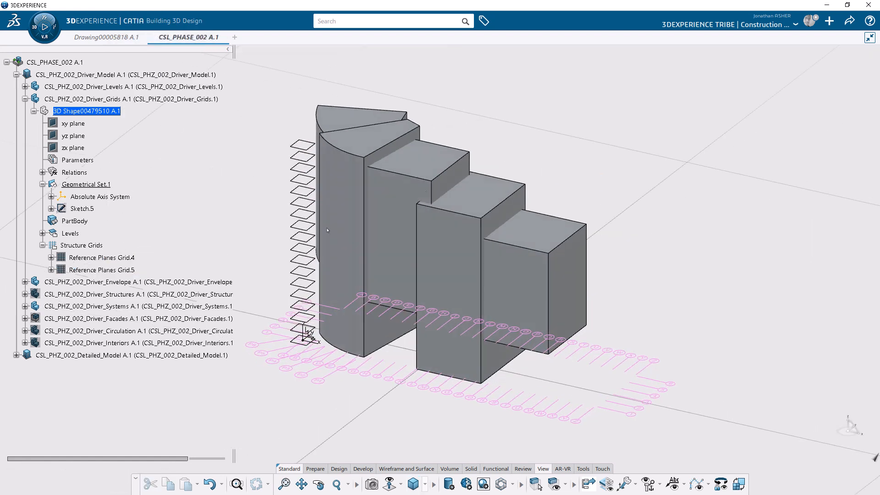
- Turn on the display of all elements using Z-buffer depth in the 3D visualization preferences
click(809, 21)
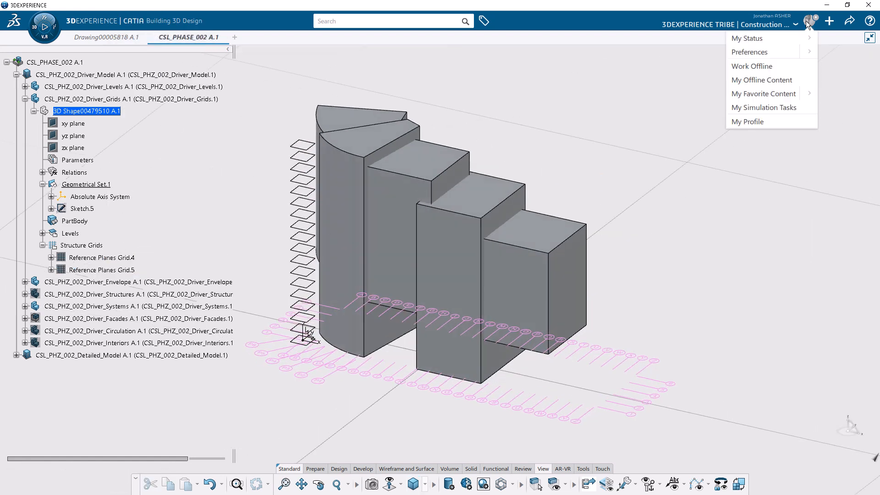
click(758, 59)
scroll(452, 267, down, 5)
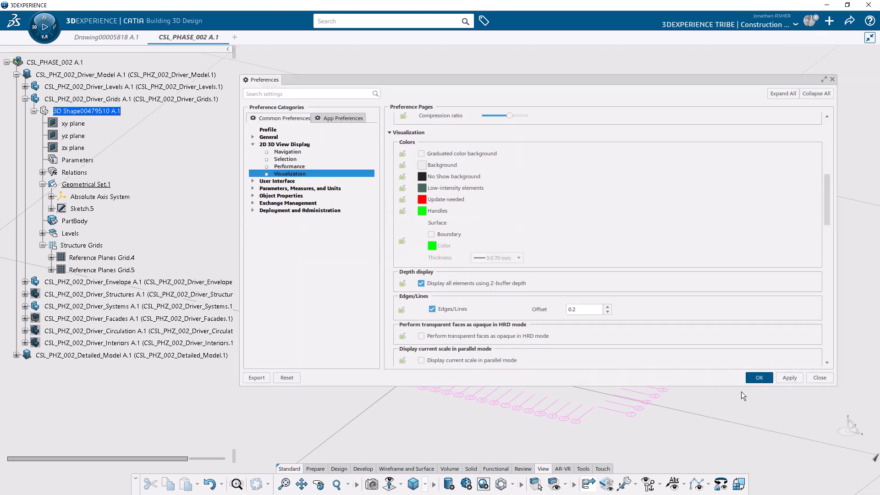
click(758, 377)
- Show Reference Planes Grid.4 and Reference Planes Grid.5 together
click(50, 171)
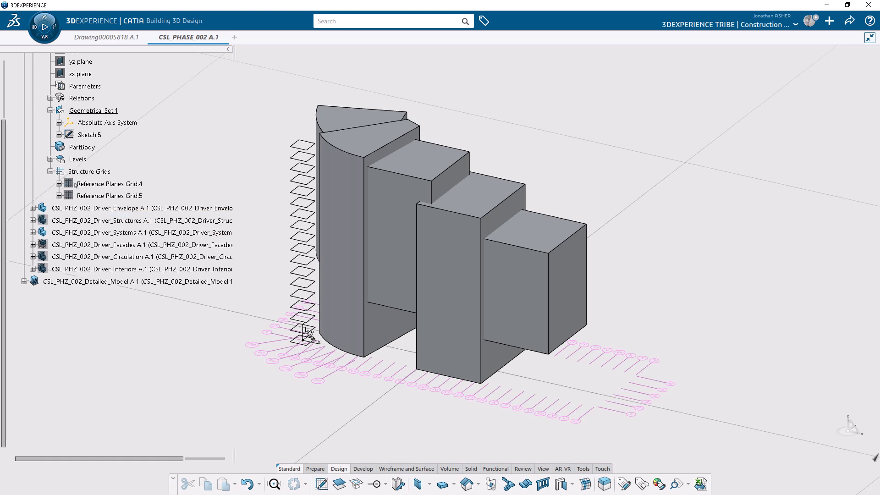
click(106, 183)
ctrl+click(101, 195)
right_click(98, 196)
click(121, 216)
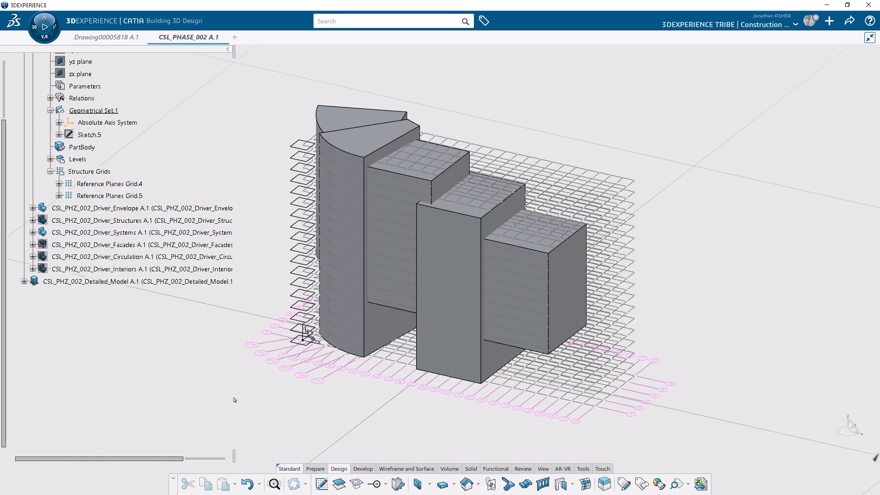
- Check the names and available contextual commands of individual rectangular grid lines on the uppermost level
click(631, 181)
click(740, 151)
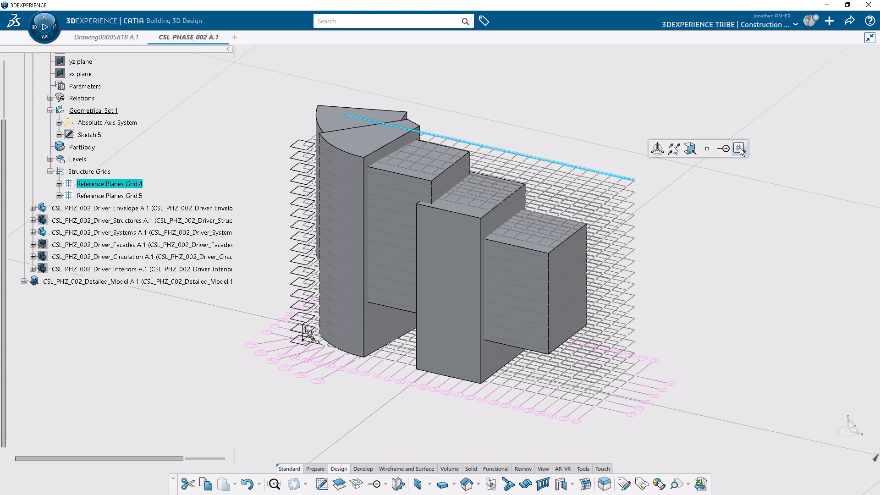
click(700, 173)
mouse_move(636, 186)
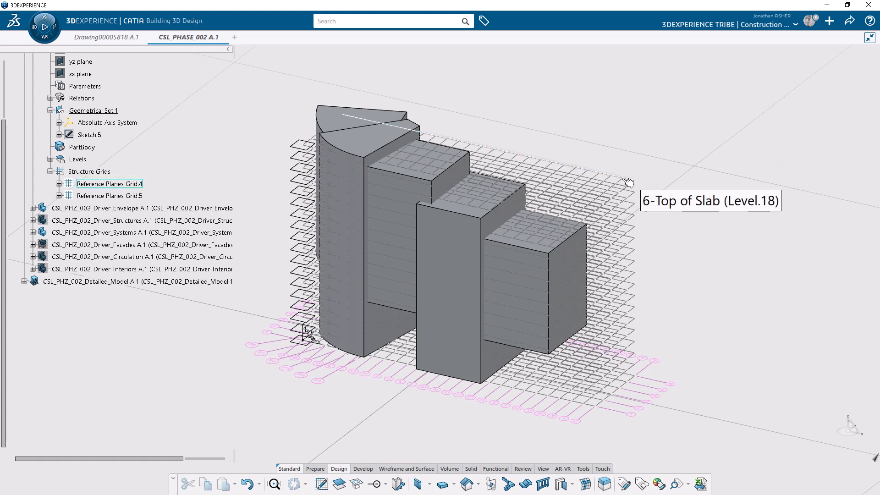
click(616, 181)
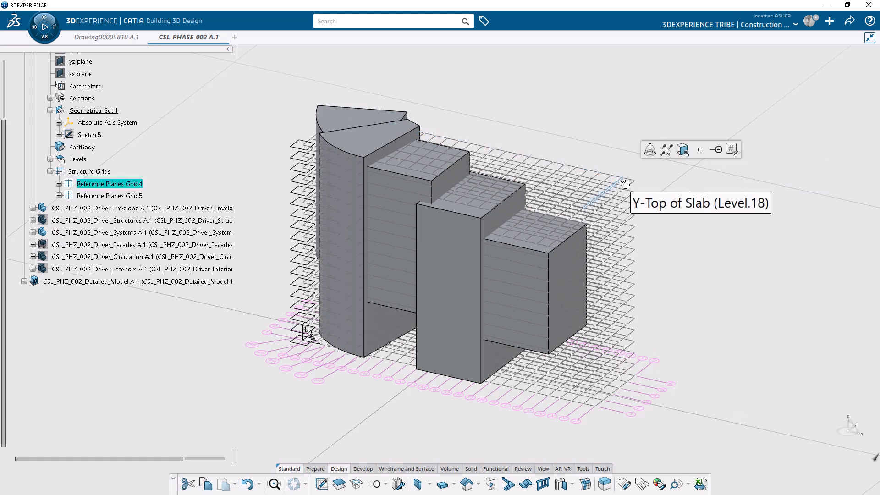
click(731, 149)
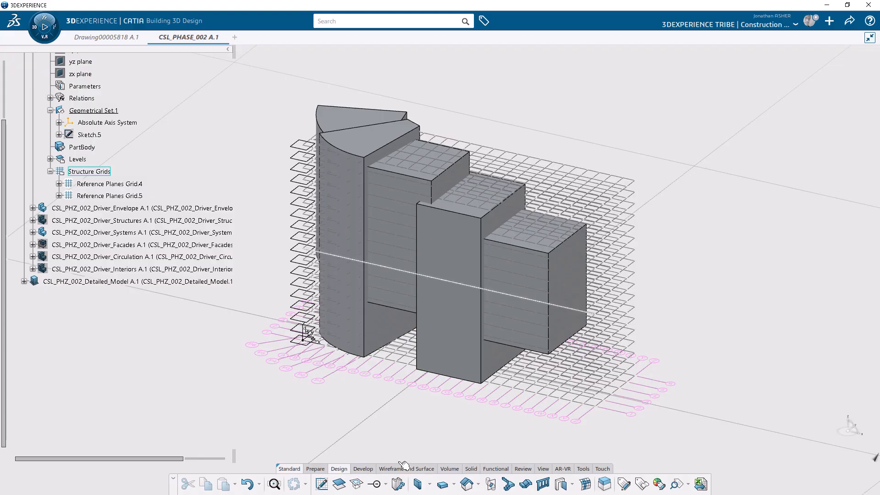
- Start a Grid Output for both reference grids, and hide CSL_PHZ_002_Driver_Envelope to expose the grid segments
click(385, 485)
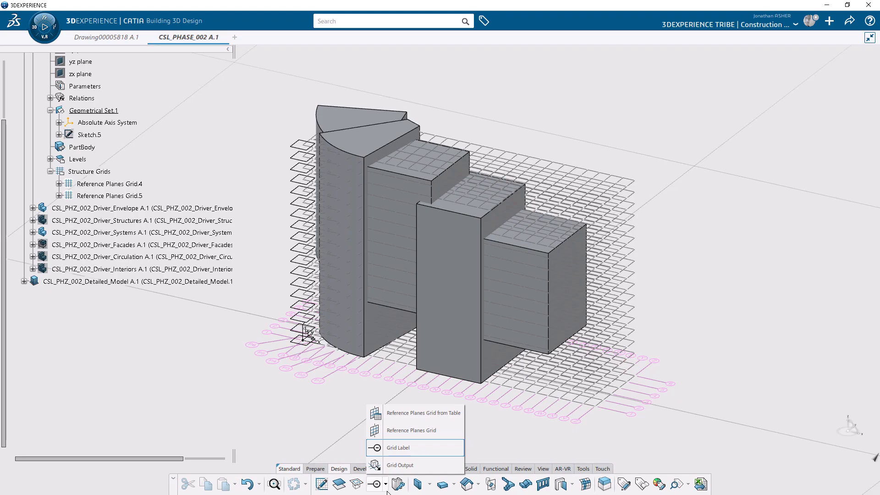
click(390, 464)
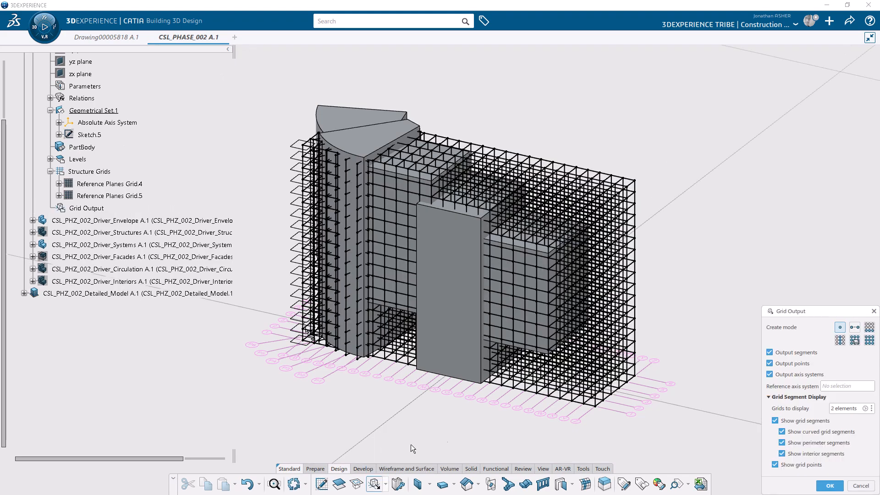
middle_drag(694, 428, 656, 407)
middle_drag(301, 351, 534, 354)
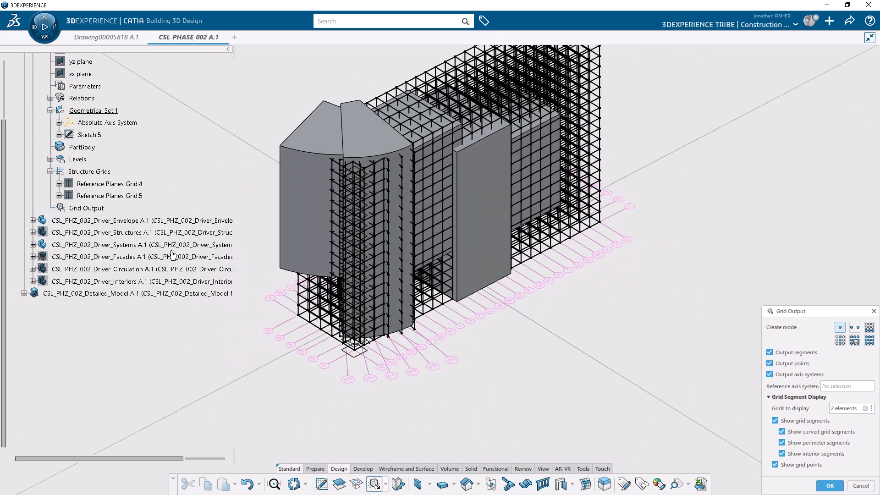
right_click(108, 225)
click(138, 250)
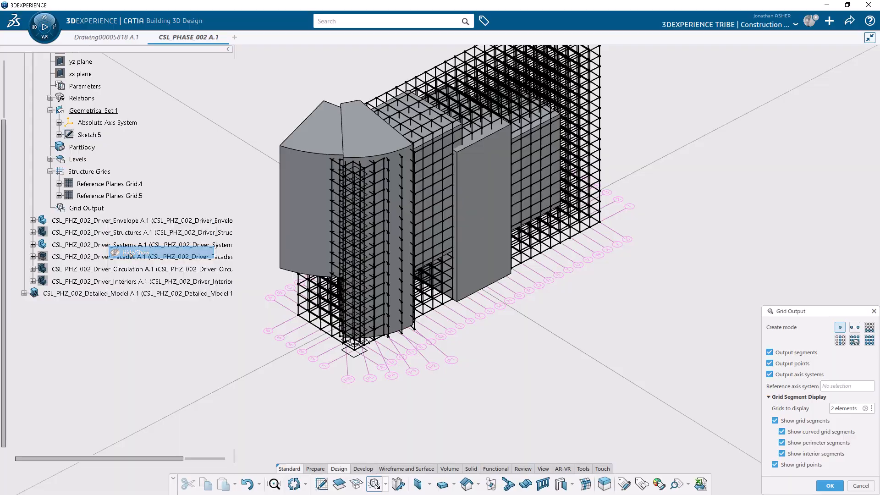
middle_drag(537, 305, 441, 237)
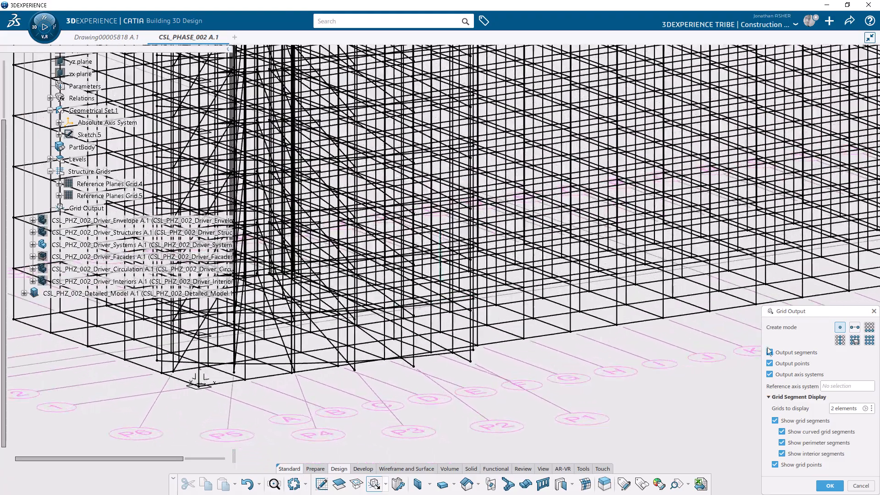
- Output the six radial grid segments P1 to P6 on Level.1 with segments, points and axis systems enabled
drag(824, 312, 616, 224)
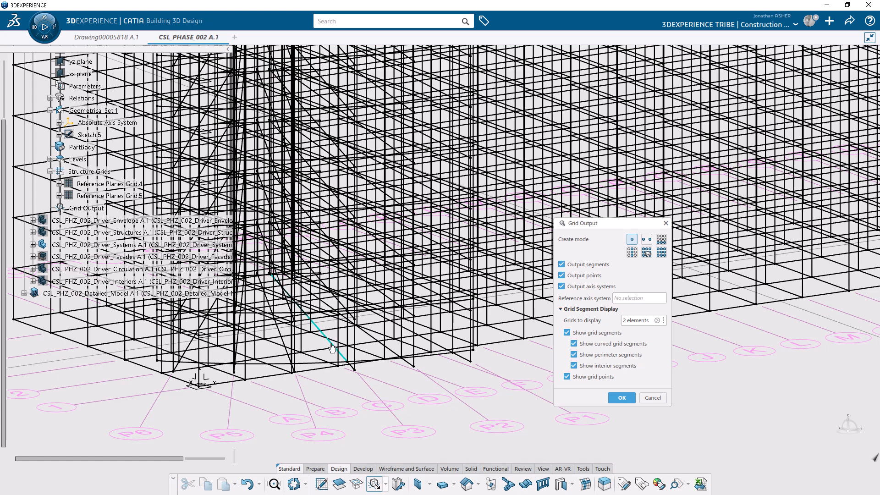
middle_drag(257, 352, 310, 364)
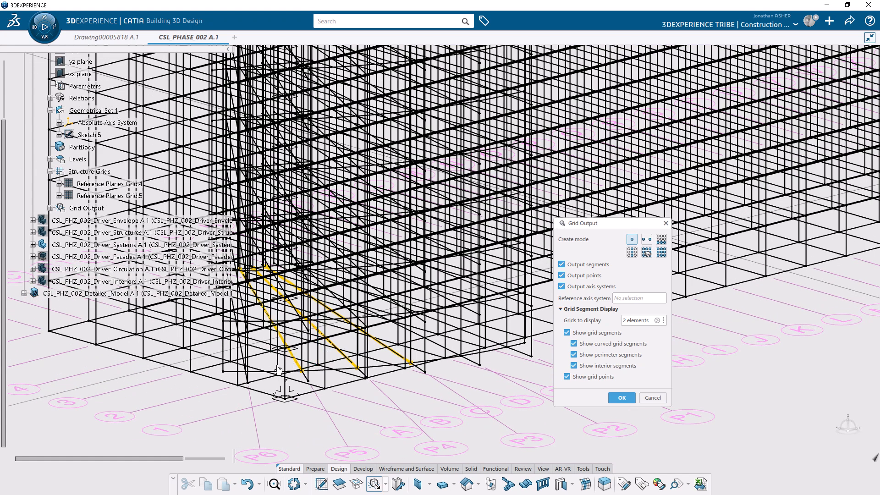
click(436, 348)
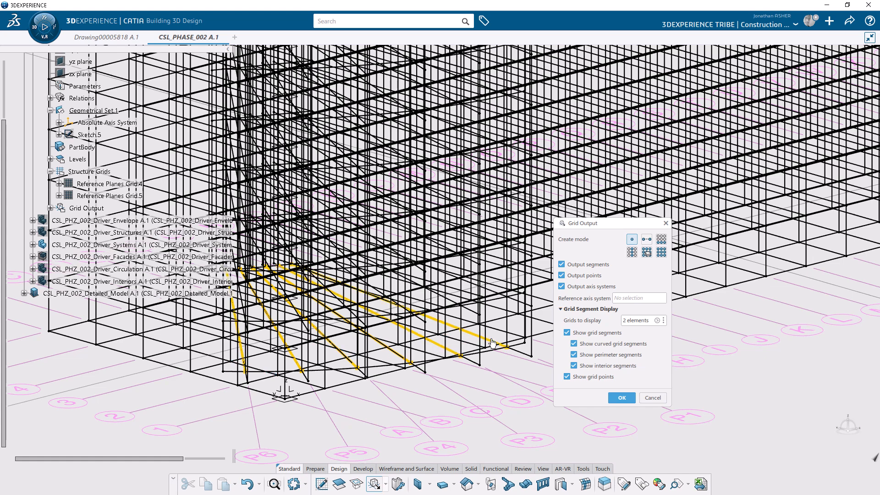
middle_drag(499, 372, 441, 370)
middle_drag(425, 375, 383, 371)
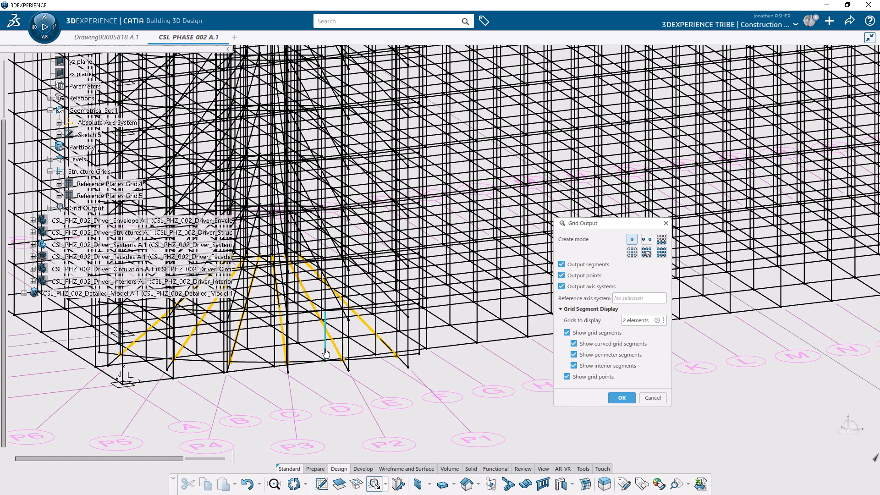
- Examine the segments, points and axis systems generated under Reference Planes Grid.3 in the Grid Output tree
click(50, 209)
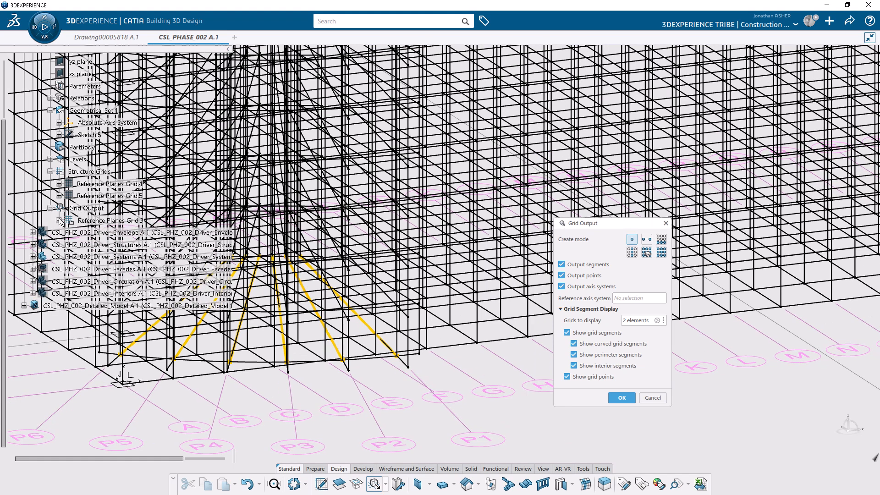
click(59, 221)
click(68, 233)
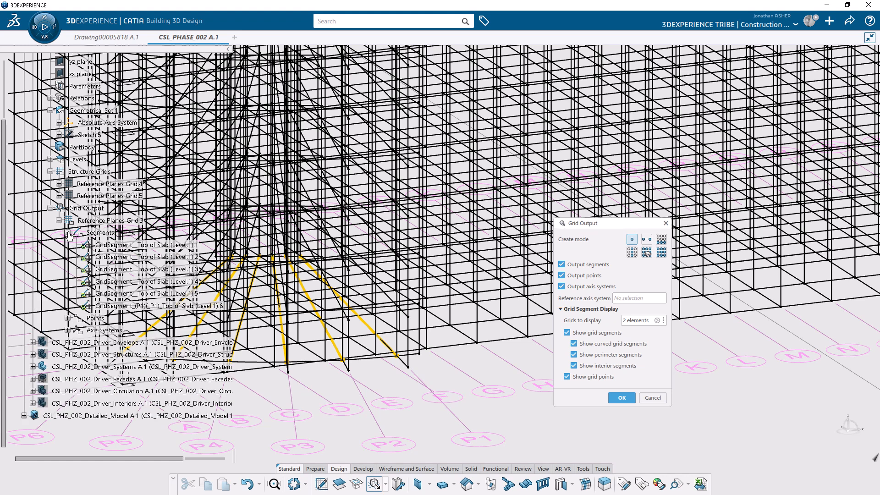
click(67, 233)
middle_drag(226, 229, 417, 226)
middle_drag(197, 224, 276, 228)
click(67, 232)
click(67, 233)
click(67, 244)
click(67, 245)
click(67, 257)
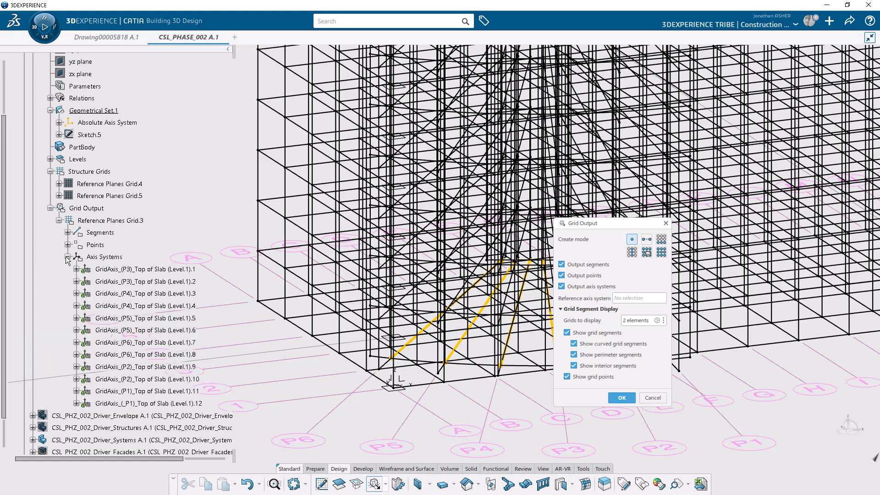
click(67, 257)
- Show CSL_PHZ_002_Driver_Envelope again while the grid output is being defined
middle_drag(484, 291, 231, 284)
mouse_move(486, 269)
middle_down()
mouse_move(258, 259)
mouse_move(397, 313)
middle_up()
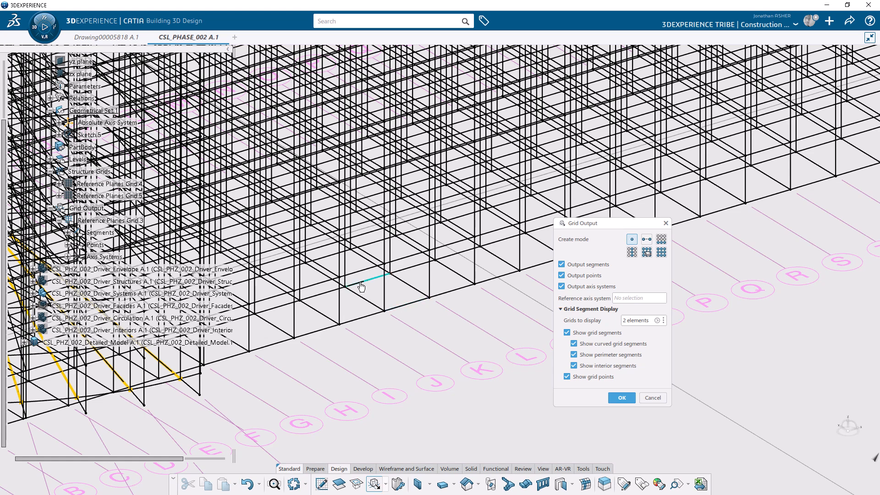
right_click(100, 271)
click(123, 302)
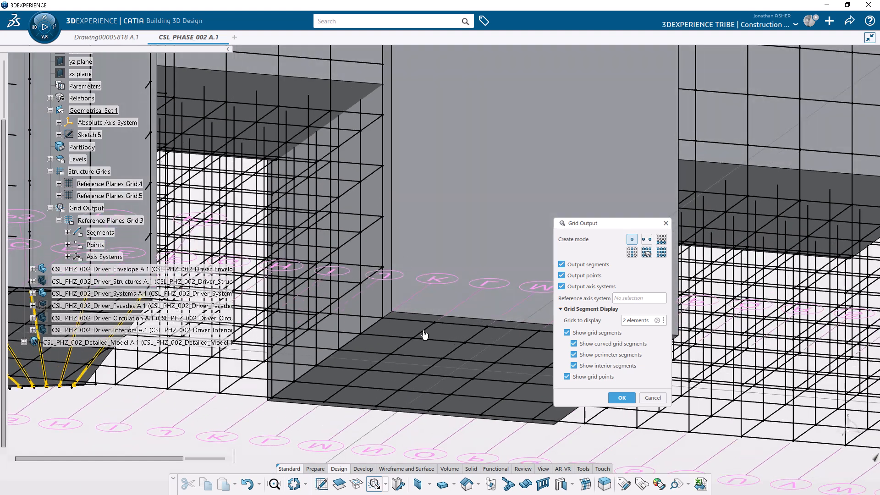
- Output rectangular grid segments under the tall block's base, forming a cross near one corner and adding segments near the opposite corner
click(425, 338)
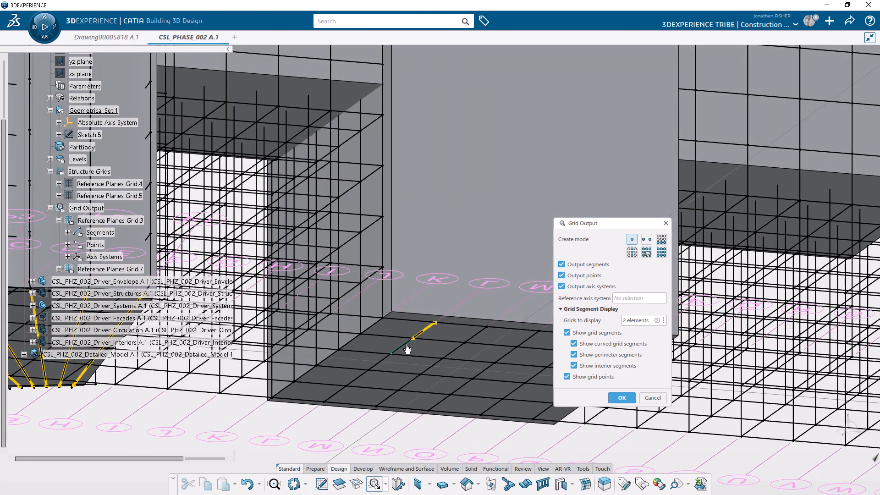
middle_drag(350, 332, 383, 325)
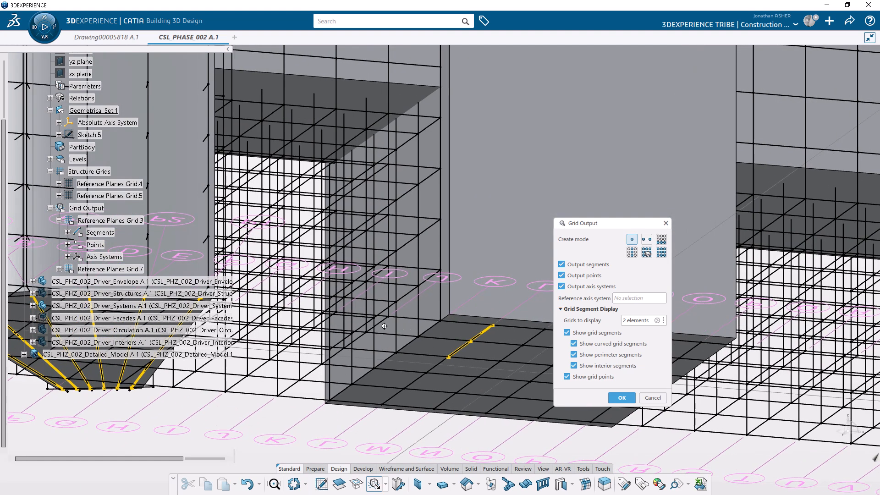
click(68, 257)
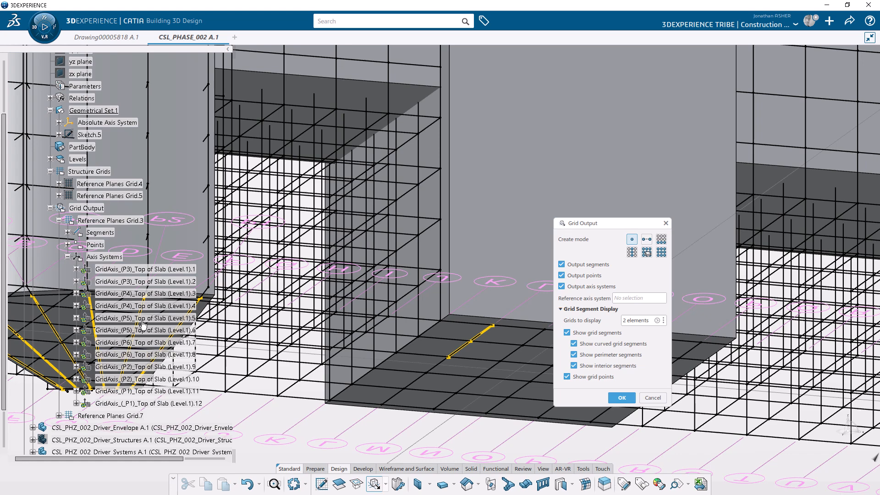
middle_drag(454, 357, 392, 323)
click(392, 319)
click(353, 315)
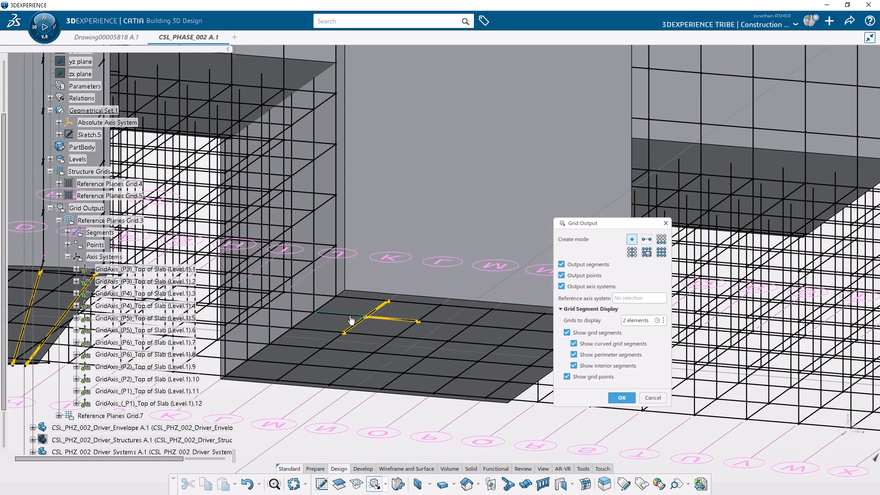
middle_drag(477, 344, 355, 333)
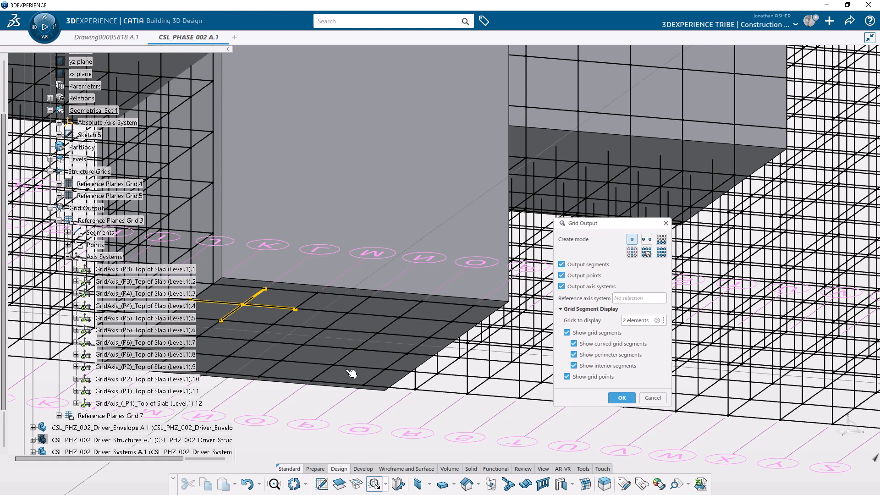
click(394, 361)
- Output crossing rectangular segments and several curved grid segments beneath the base of the curved tower
mouse_move(516, 380)
middle_down()
mouse_move(381, 370)
mouse_move(633, 361)
middle_up()
middle_drag(334, 344, 485, 344)
middle_drag(303, 322, 395, 323)
click(359, 294)
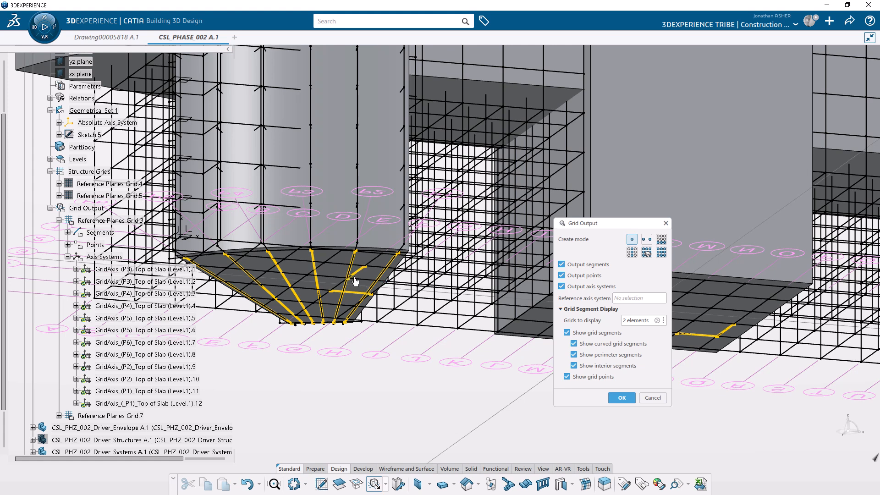
click(333, 322)
click(282, 251)
click(216, 259)
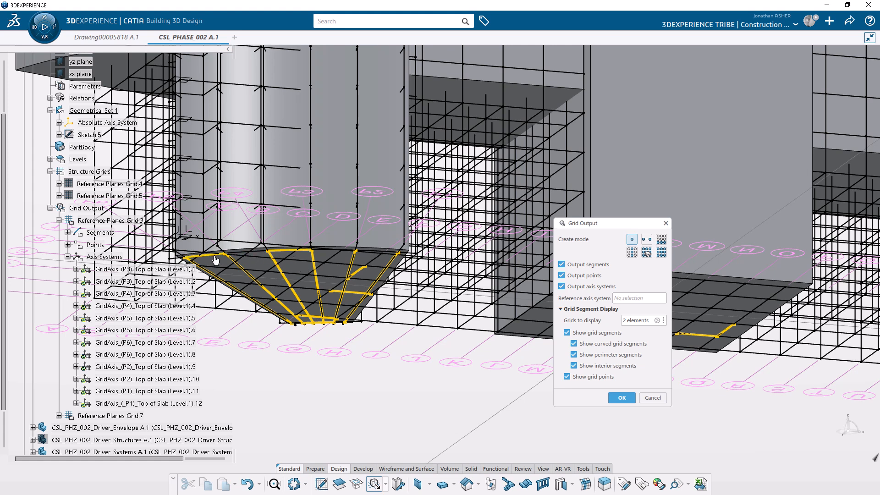
click(384, 256)
- Add one more grid segment along the edge of the tall block's base and complete the Grid Output
middle_drag(460, 306, 292, 262)
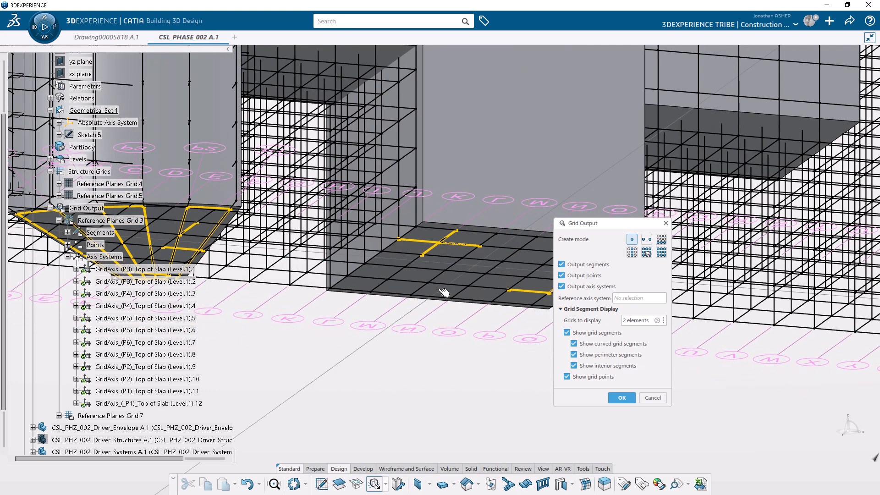
click(431, 297)
middle_drag(530, 260, 429, 239)
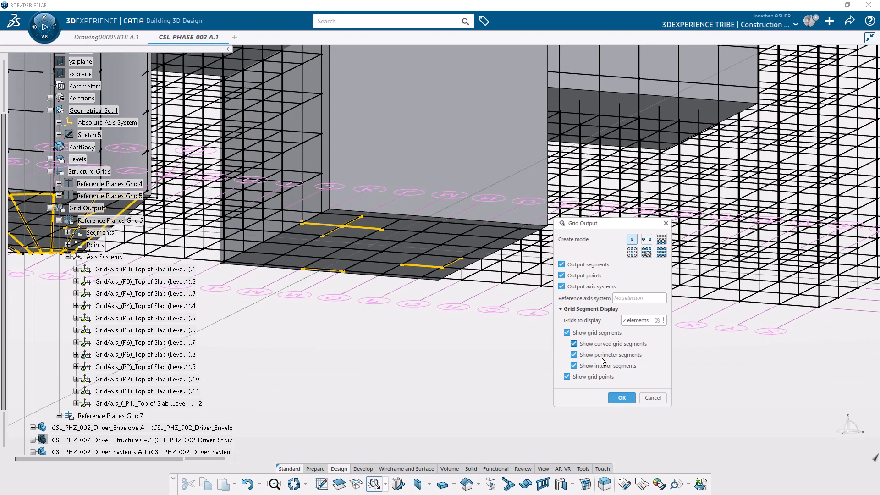
click(617, 400)
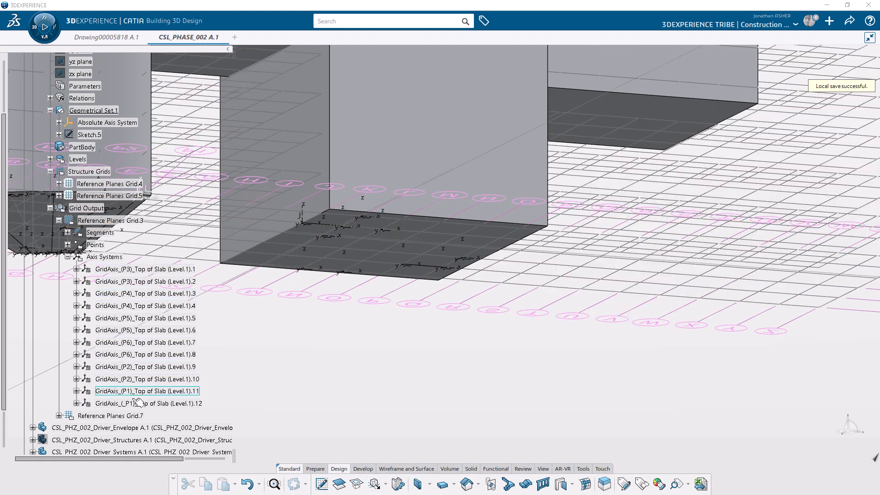
- Hide CSL_PHZ_002_Driver_Envelope and collapse the Axis Systems branch of the grid output
middle_drag(393, 288, 347, 402)
right_click(117, 429)
key(h)
click(68, 257)
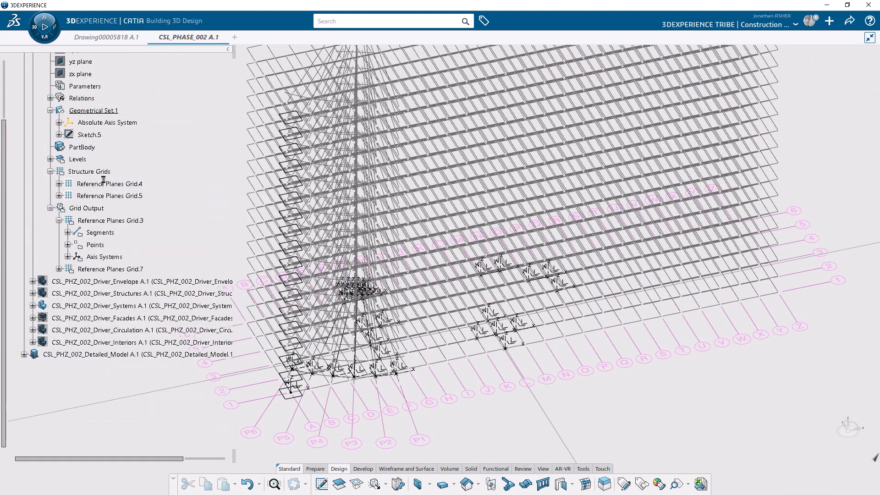
- Hide both Reference Planes Grid.4 and Reference Planes Grid.5, leaving the output axis systems on display
click(102, 187)
ctrl+click(105, 195)
right_click(104, 195)
key(h)
middle_drag(408, 243, 333, 252)
- Hide the Grid Output set and show CSL_PHZ_002_Driver_Envelope
right_click(70, 207)
click(97, 238)
right_click(101, 282)
click(129, 315)
middle_drag(444, 231, 411, 281)
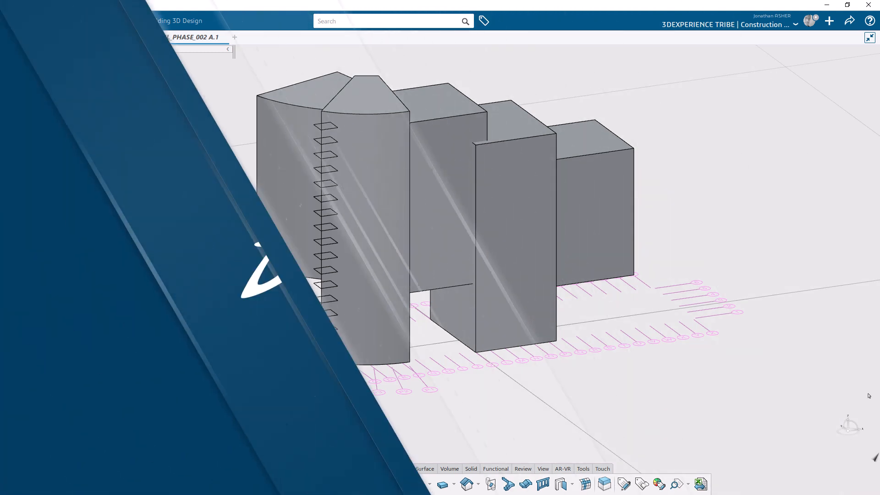